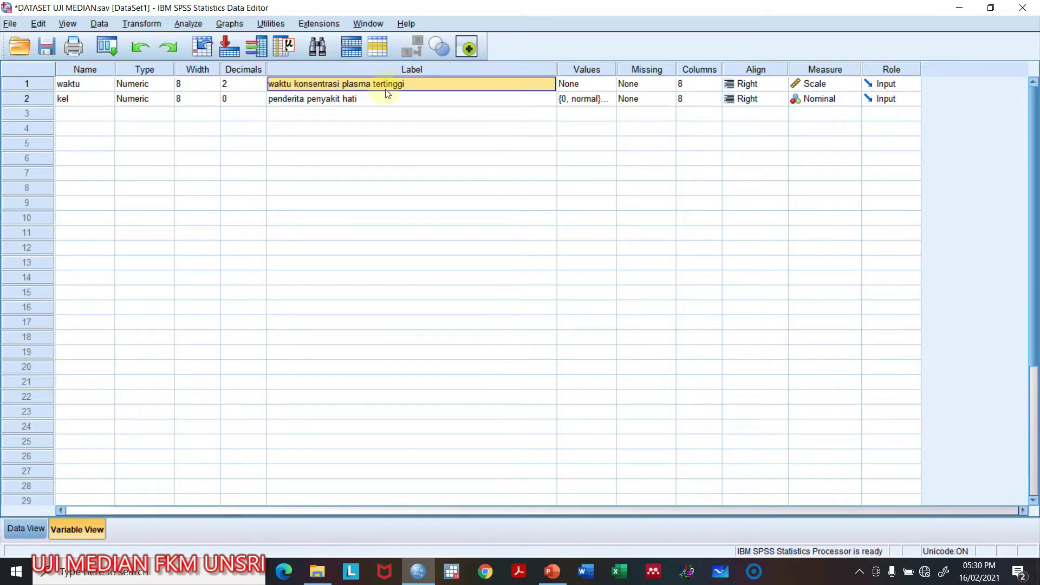
Step: Review the label of the kel variable and the value labels defined for its codes 0 and 1
left_click(293, 103)
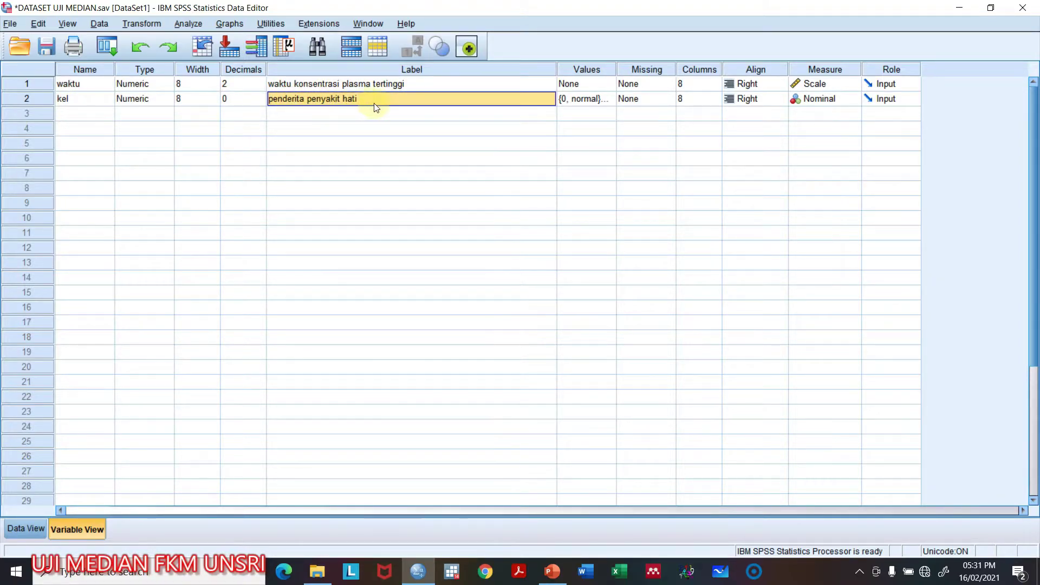
left_click(612, 101)
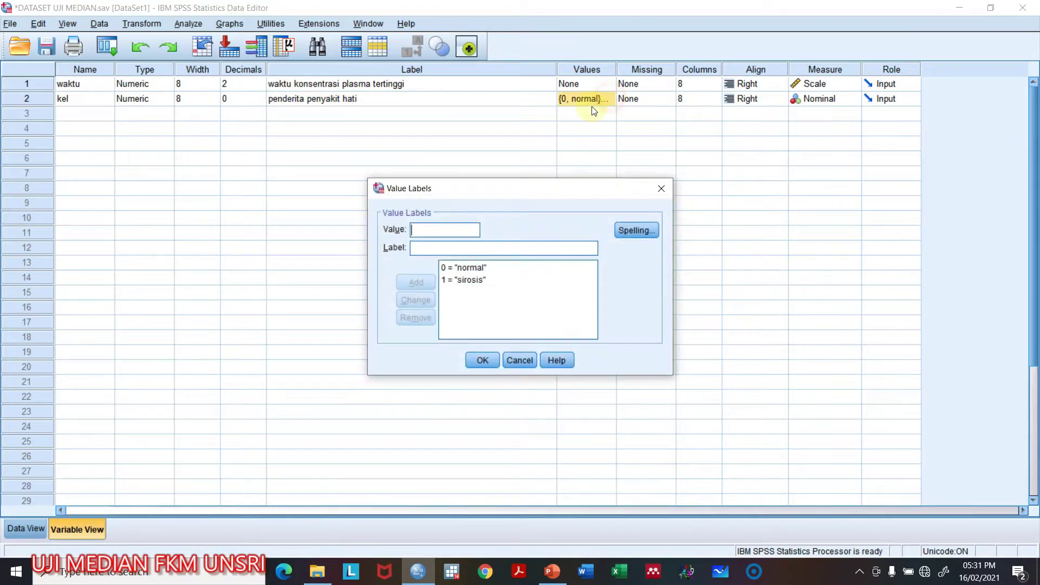
left_click(467, 269)
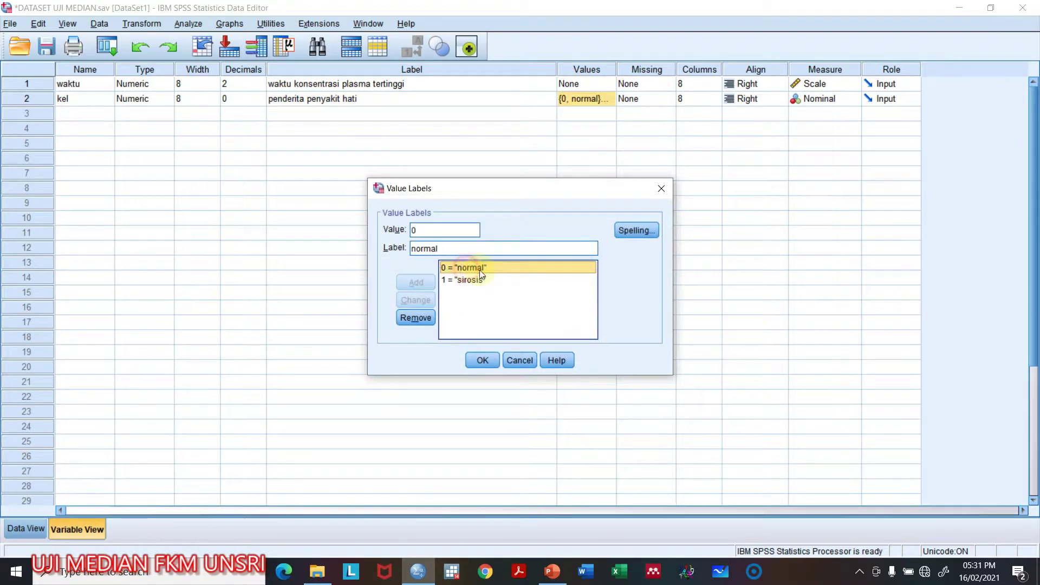
left_click(475, 281)
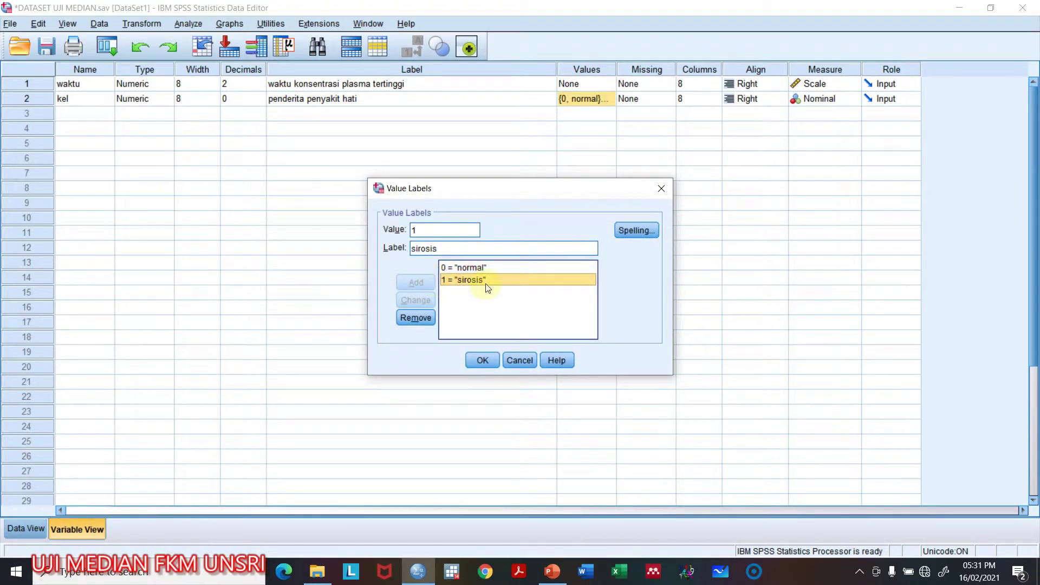
left_click(490, 358)
Step: Look through the data rows of waktu and kel from the first case to the last
left_click(38, 527)
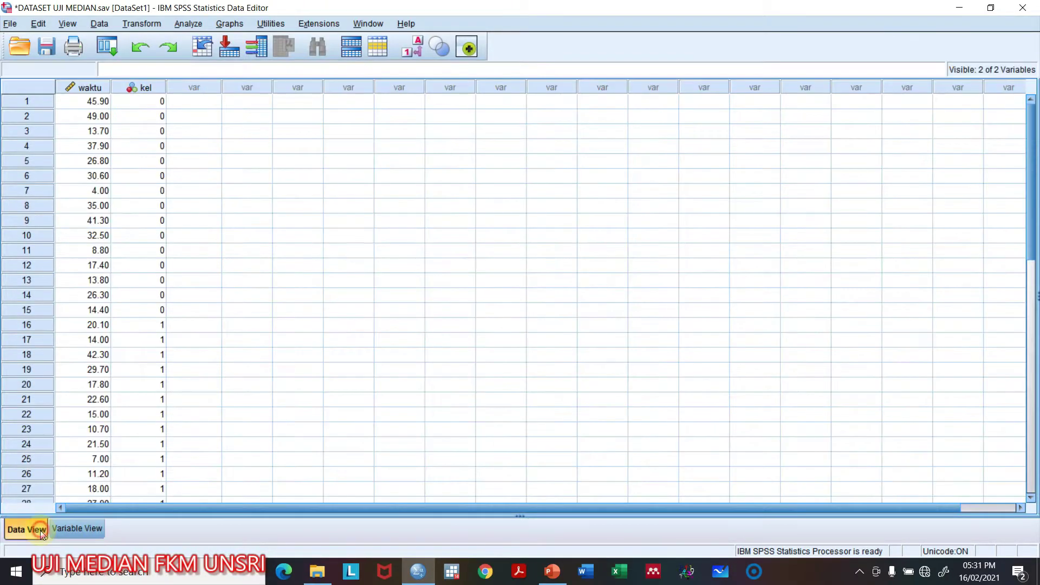
scroll(94, 119, "down", 3)
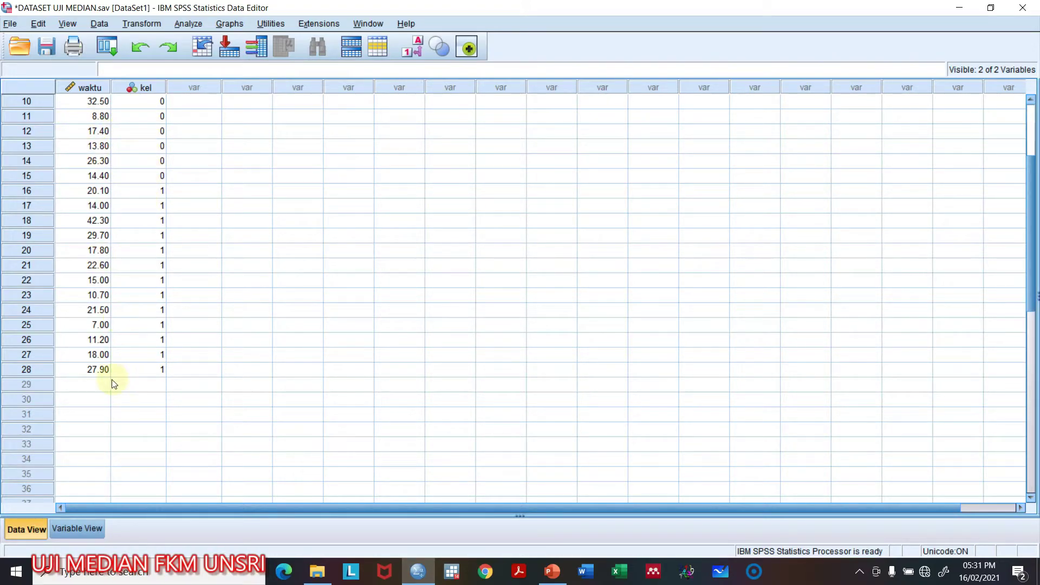
left_click(36, 371)
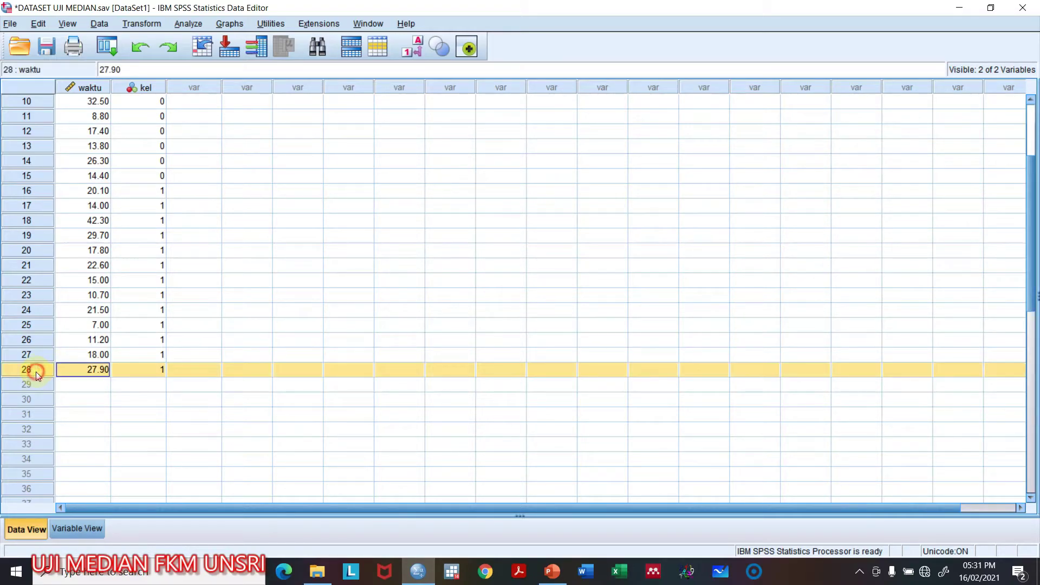
left_click(79, 369)
scroll(128, 317, "up", 3)
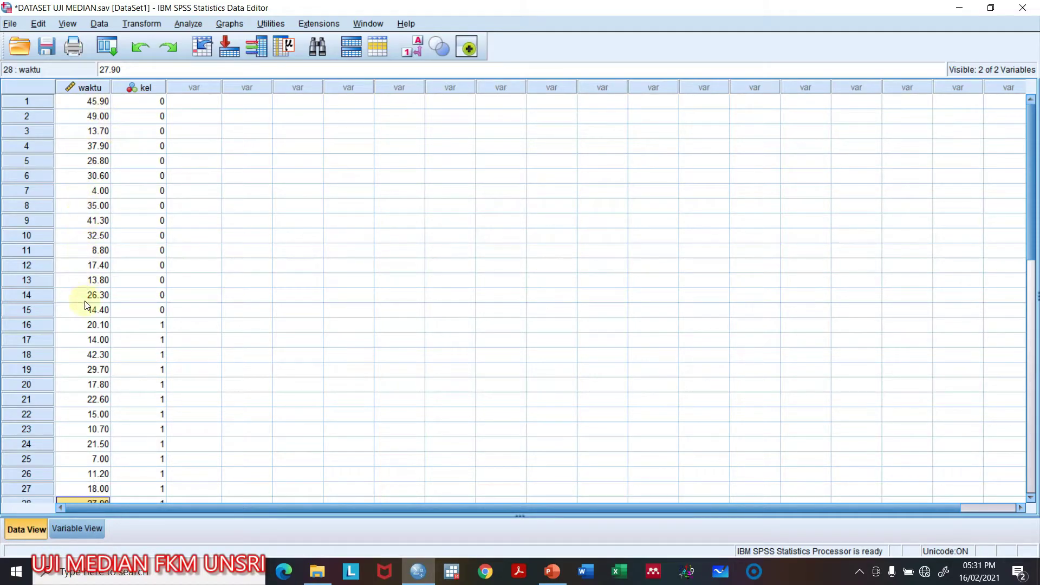
scroll(91, 141, "down", 3)
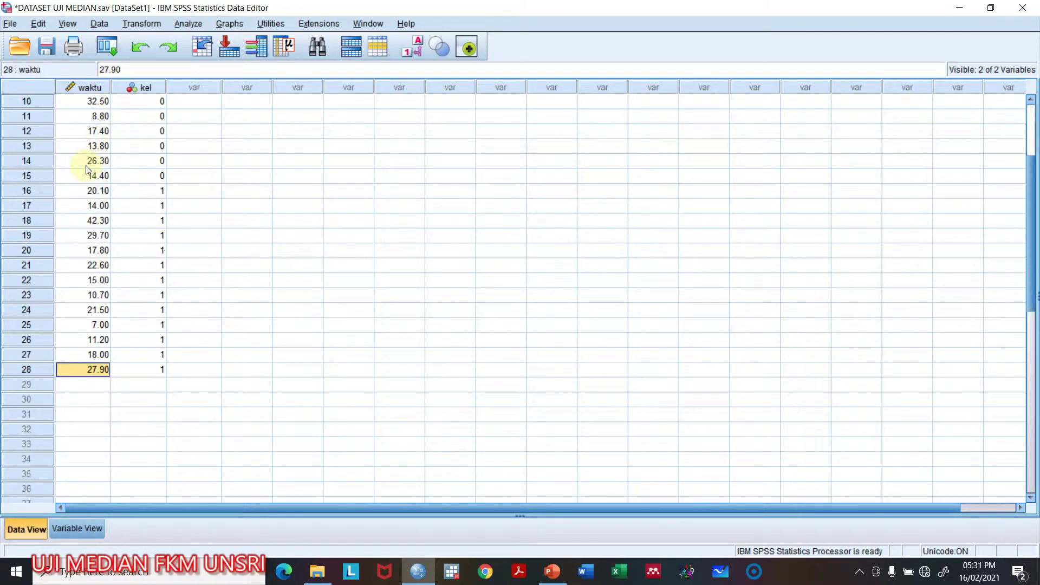
scroll(103, 109, "up", 3)
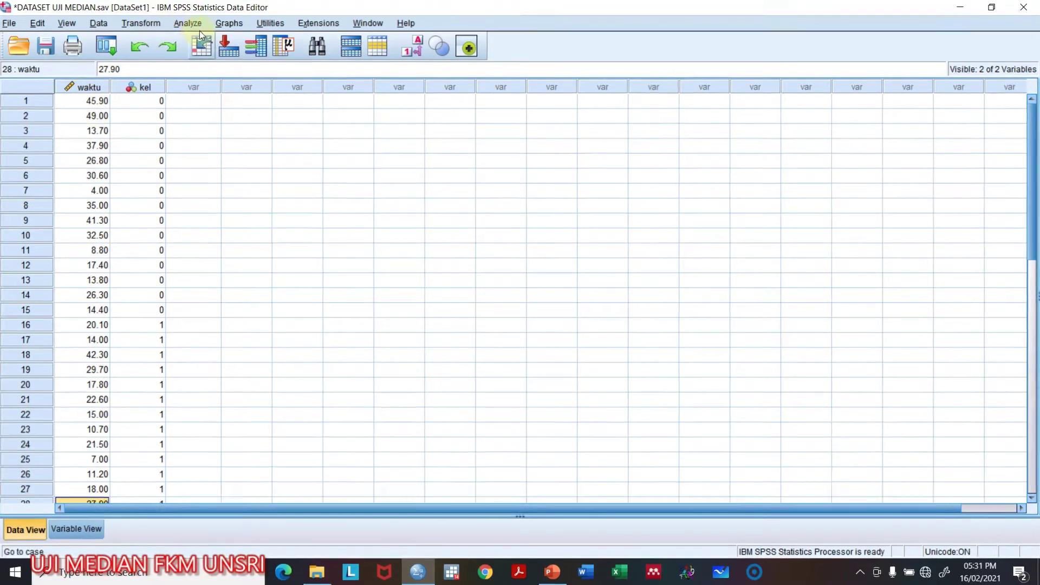
Step: Run Explore with waktu konsentrasi plasma tertinggi as the dependent variable, displaying both statistics and plots, and maximize the output window
left_click(188, 23)
mouse_move(227, 57)
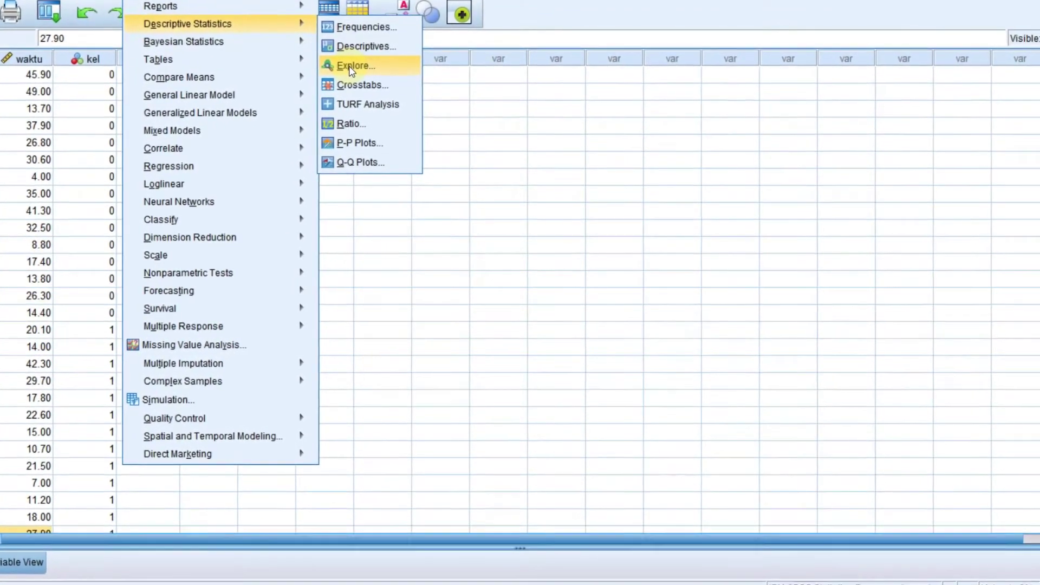
left_click(355, 69)
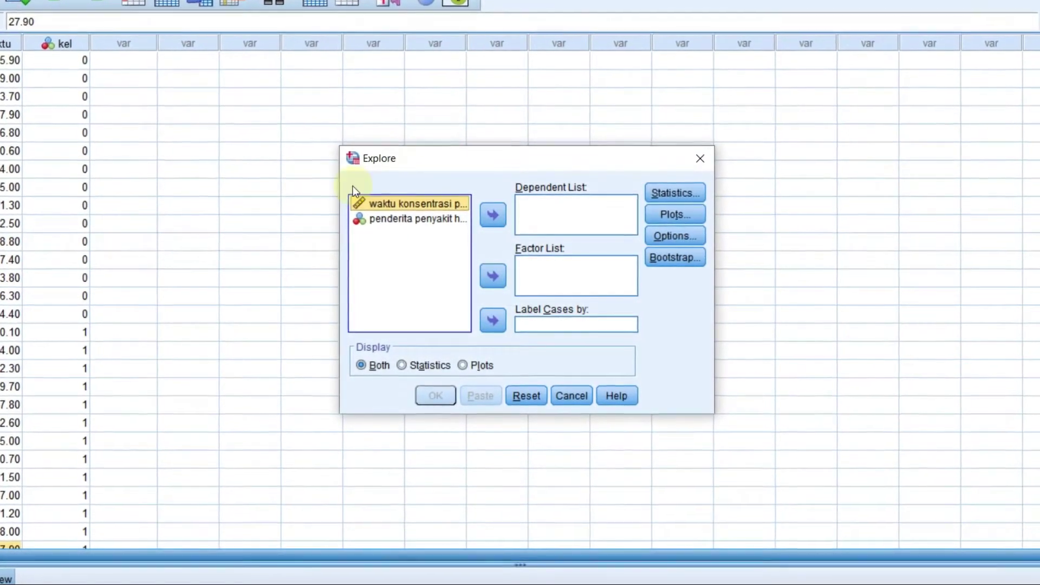
left_click_drag(341, 162, 232, 155)
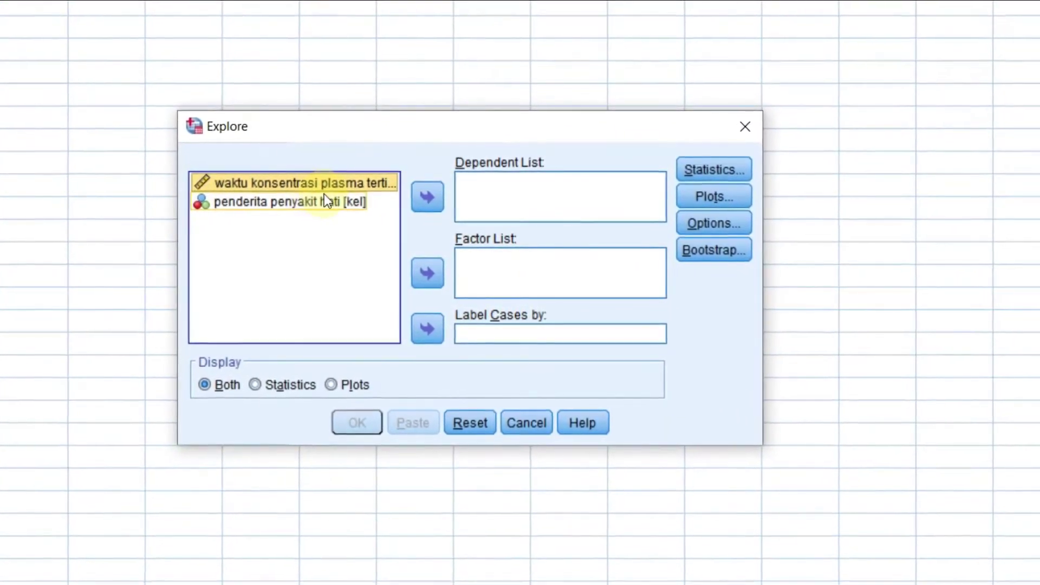
left_click(434, 191)
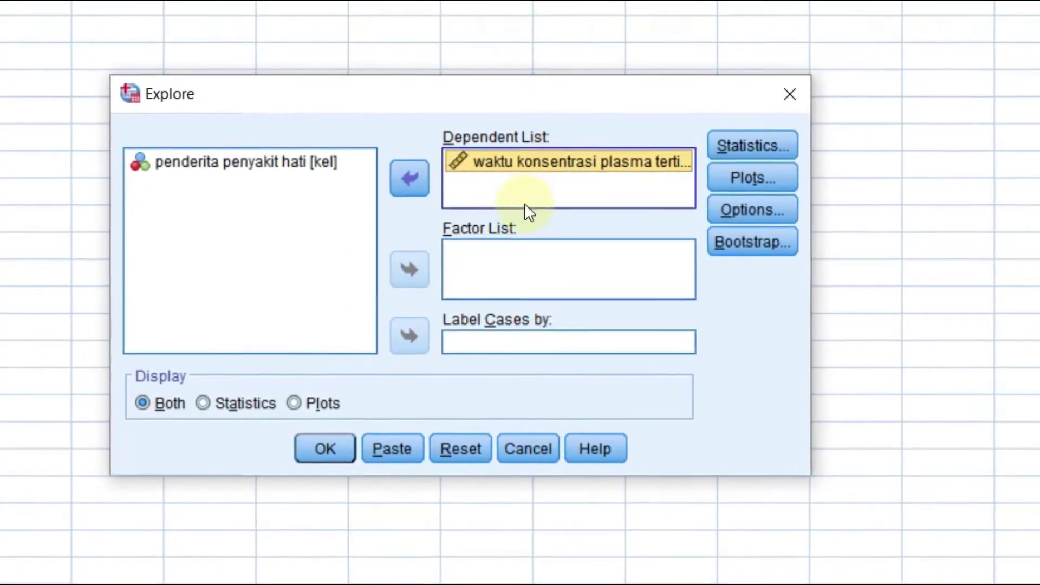
left_click(339, 446)
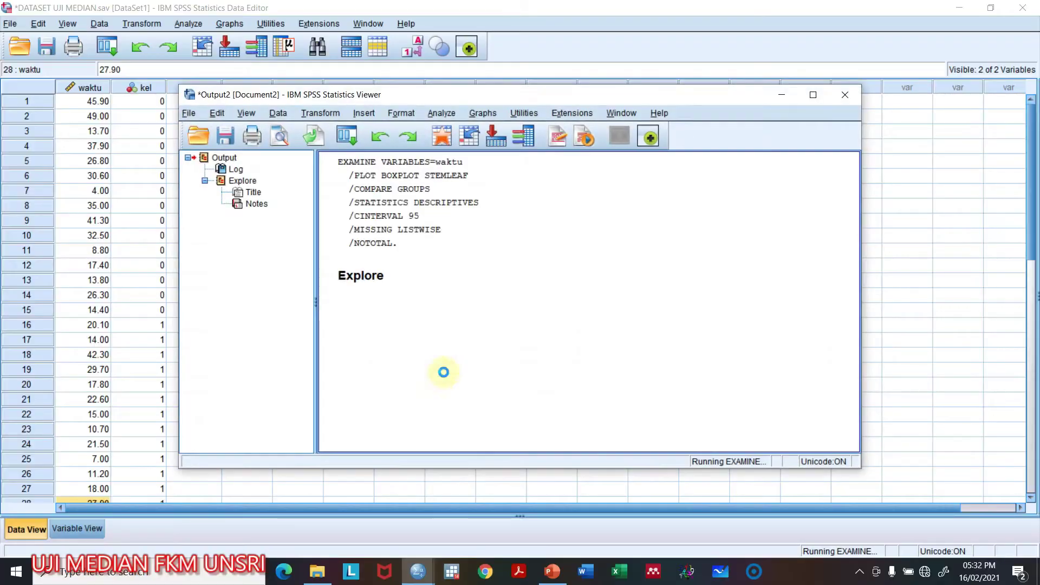
left_click(812, 94)
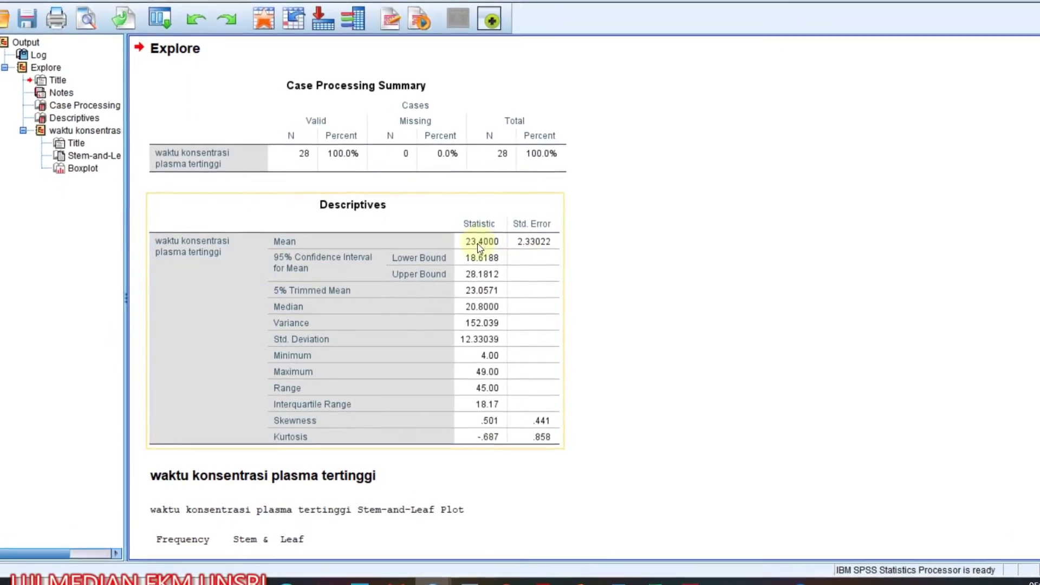
Step: Give the median's statistic cell in the Descriptives table a yellow background (227, 215, 16)
scroll(407, 271, "down", 3)
double_click(483, 233)
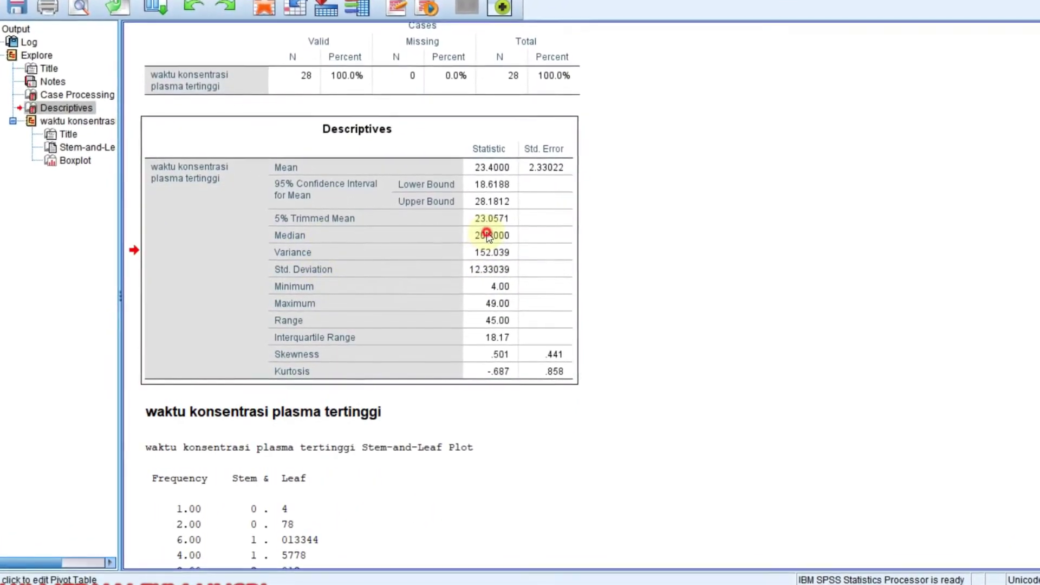
left_click(493, 234)
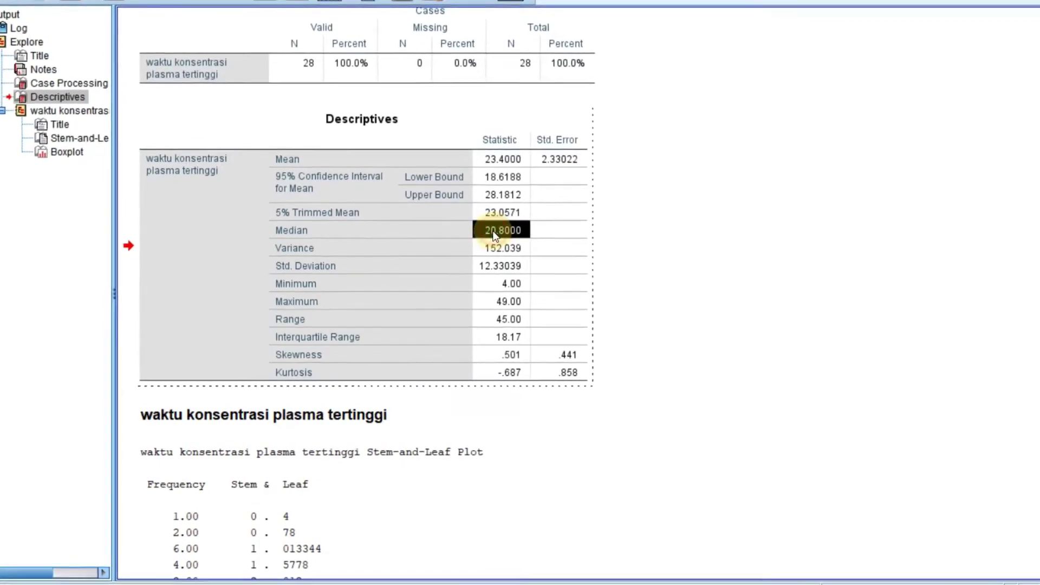
right_click(494, 232)
left_click(550, 425)
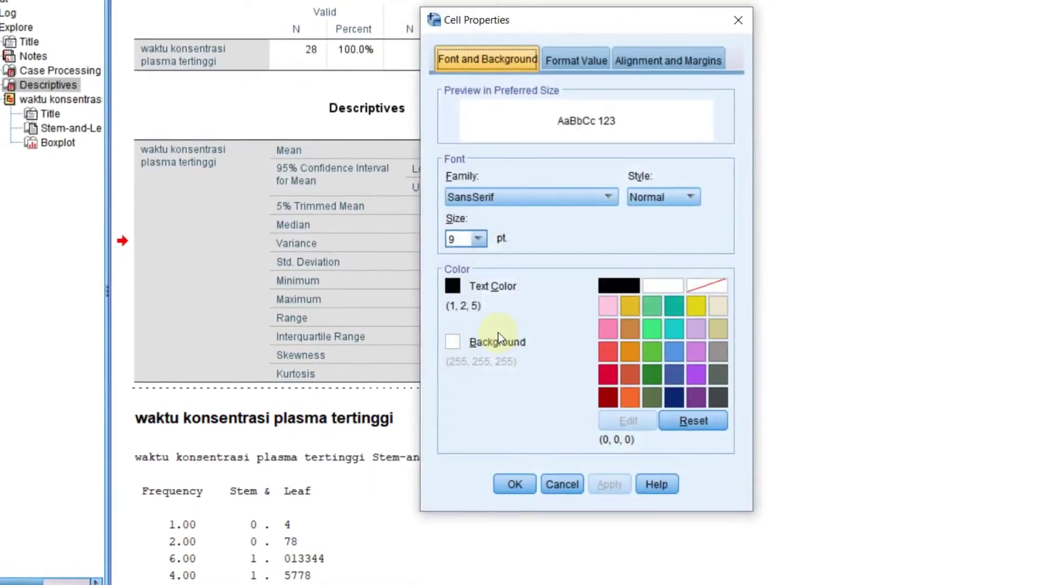
left_click(461, 344)
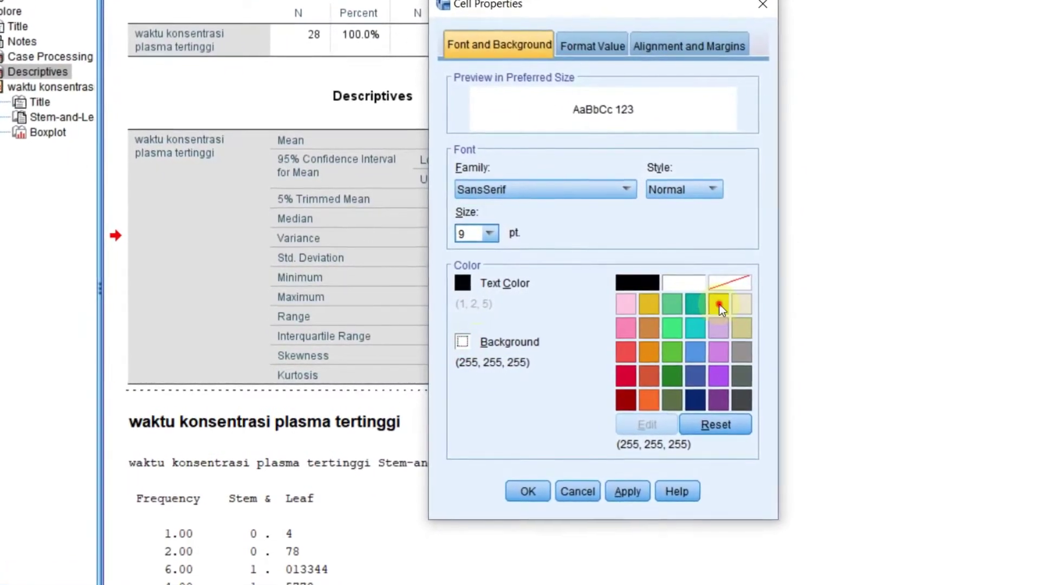
left_click(717, 305)
left_click(635, 490)
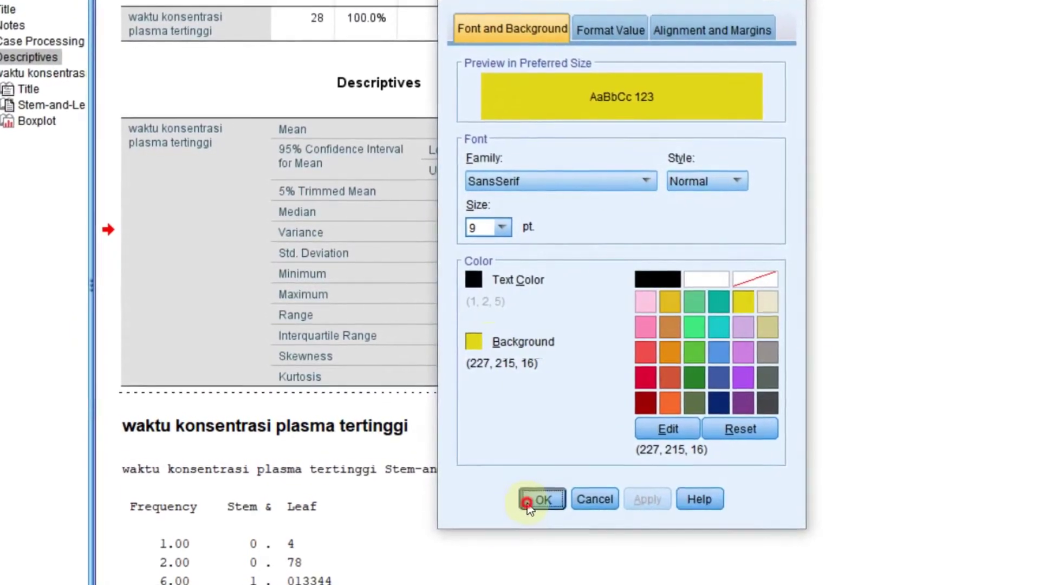
left_click(536, 497)
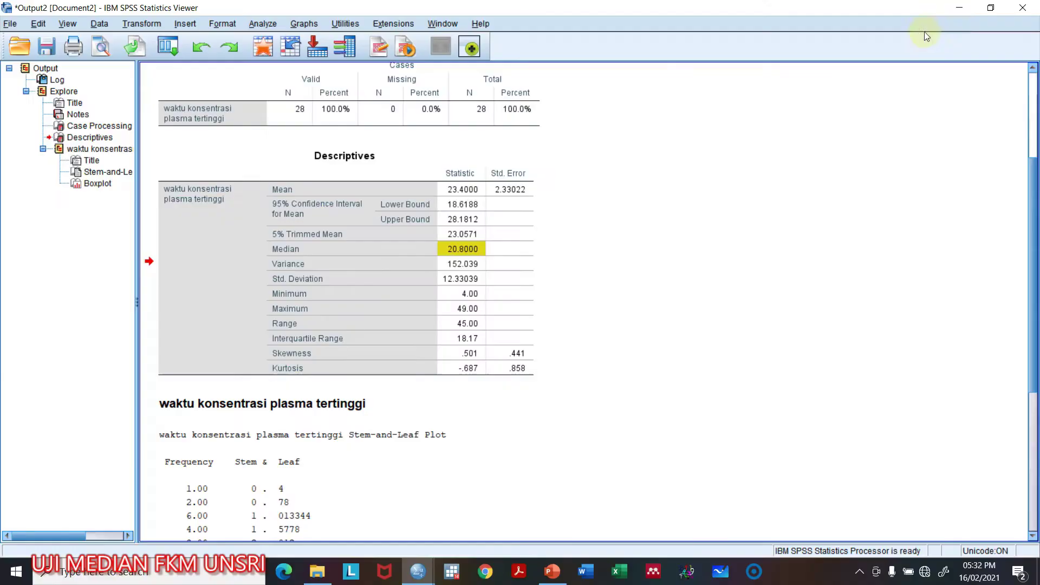
Step: Back in the dataset, set up a recode of waktu into the different variable waktu_median, labelled "waktu setelah dikelompokkan"
left_click(959, 7)
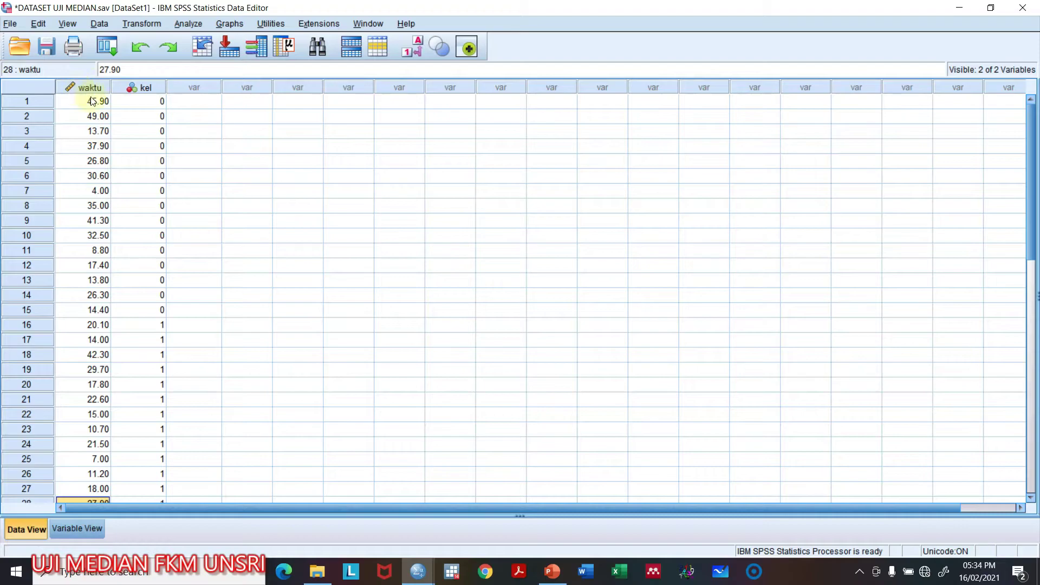
mouse_move(91, 97)
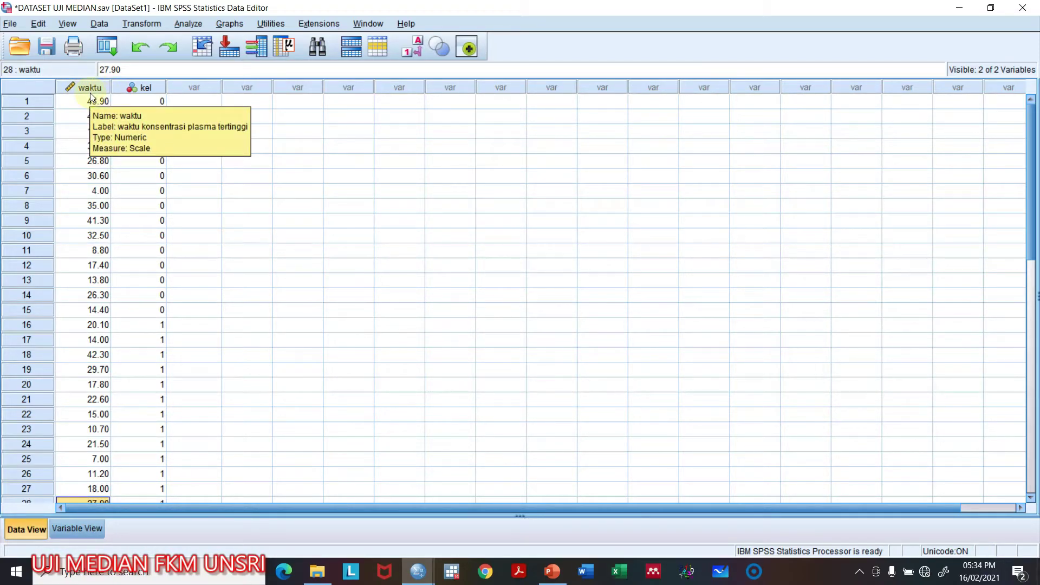
left_click(139, 24)
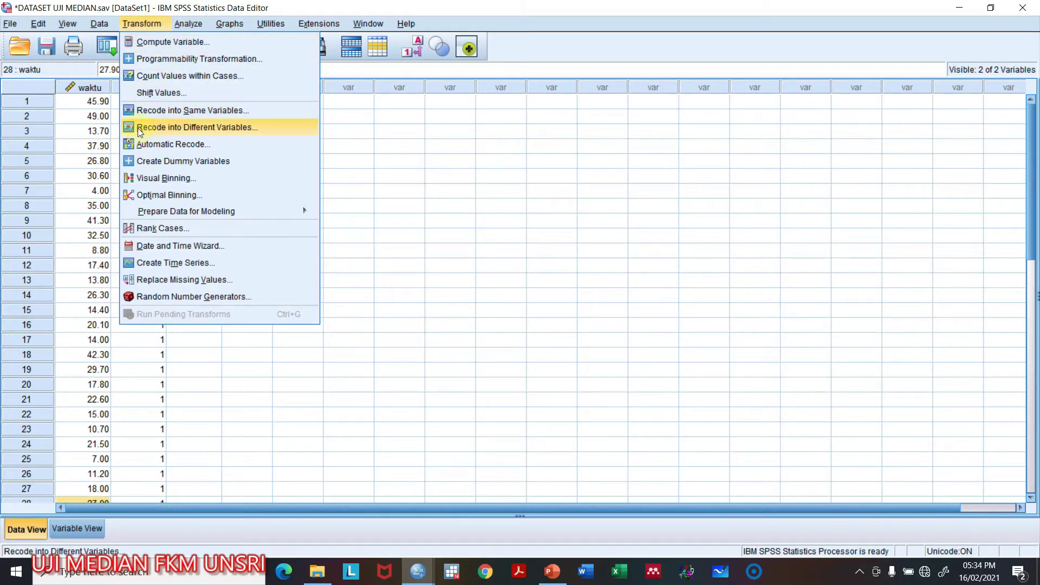
left_click(197, 127)
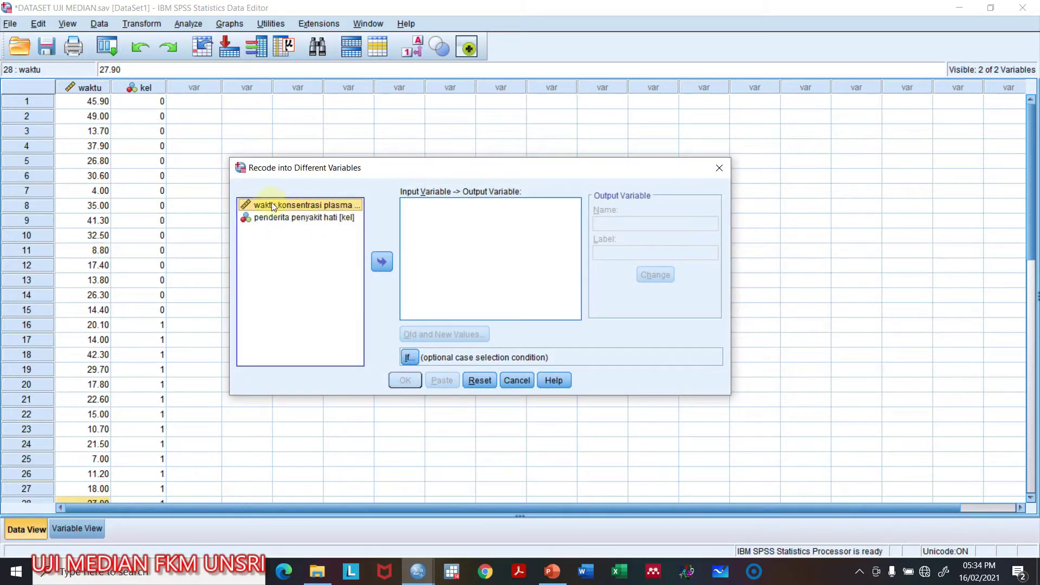
left_click(382, 263)
left_click(609, 224)
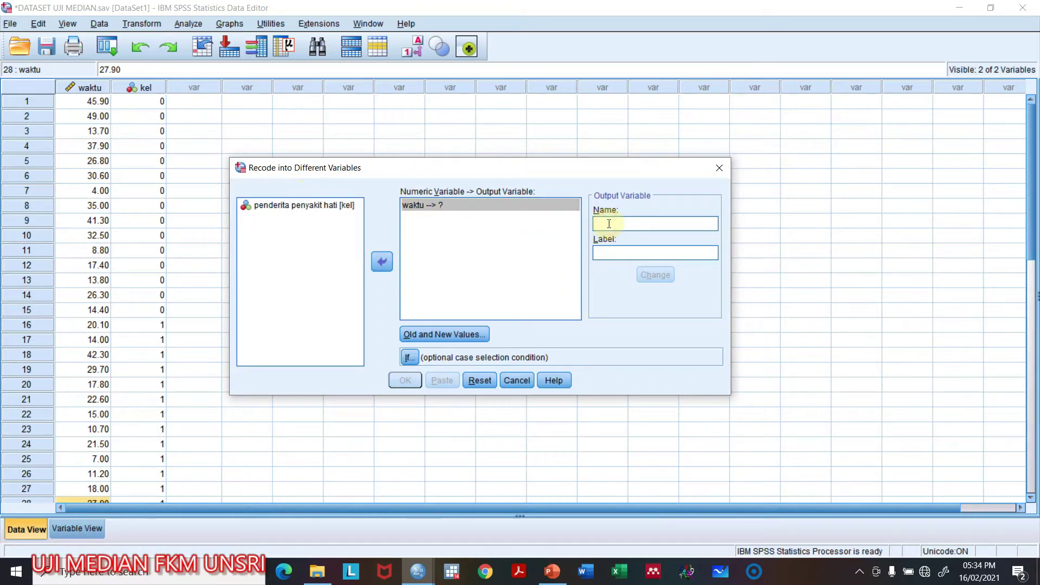
key("Caps_Lock")
type("wak")
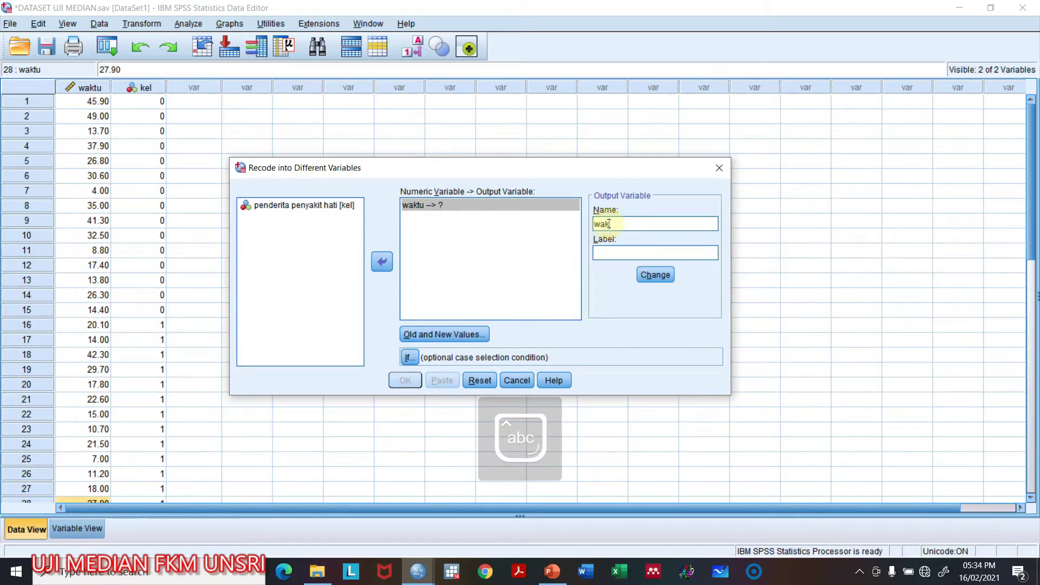
type("tu_median")
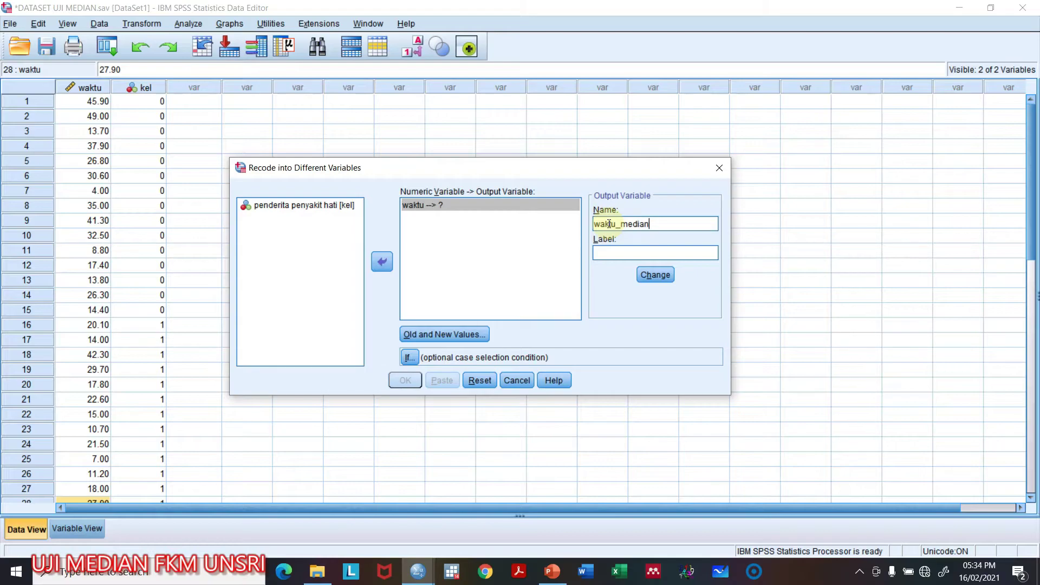
left_click(606, 252)
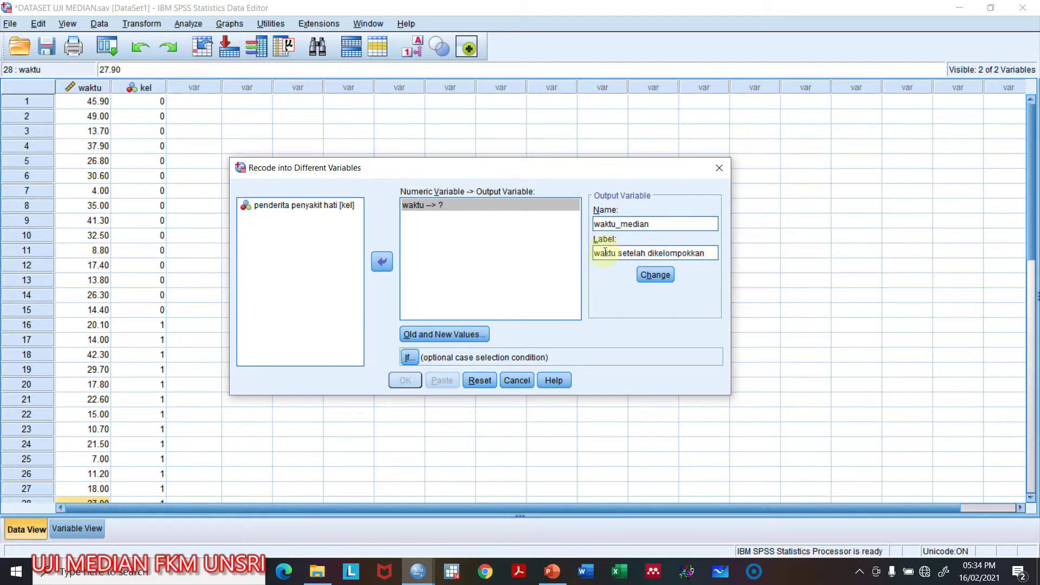
left_click(658, 275)
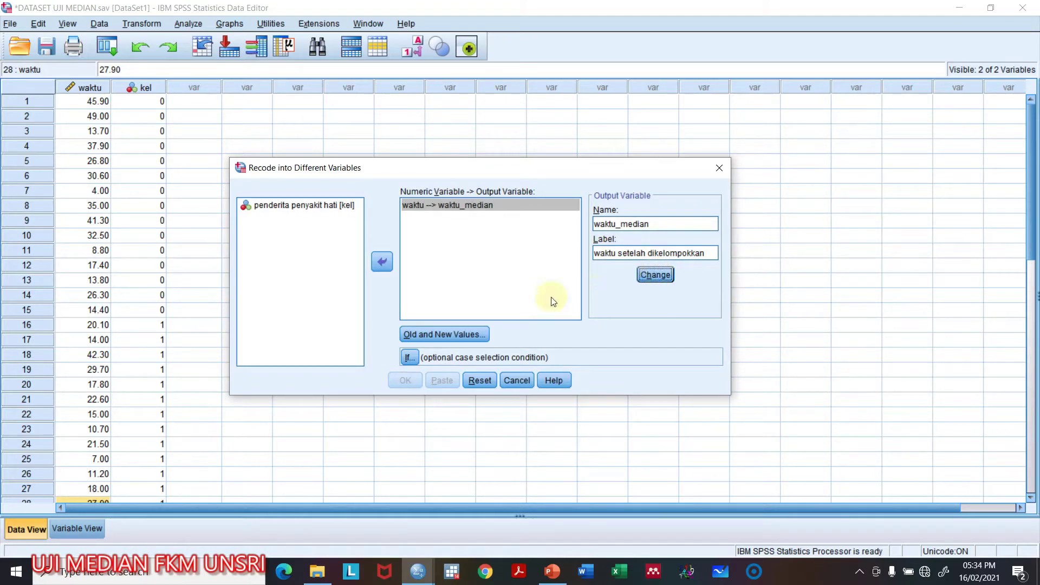
Step: Define a recode rule that turns waktu values from 20.9 through the highest into 0
left_click(430, 336)
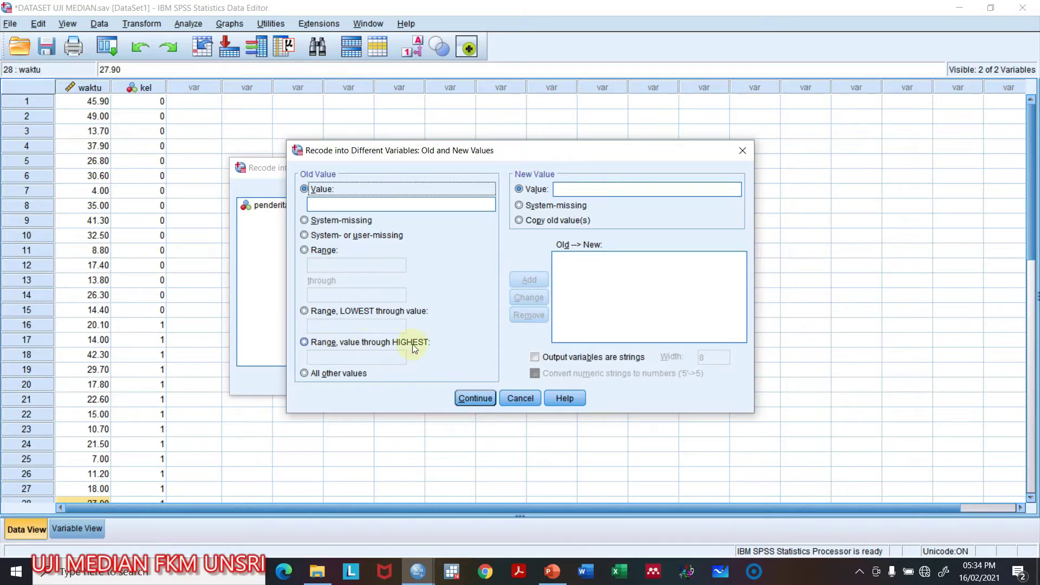
left_click(304, 342)
left_click(319, 360)
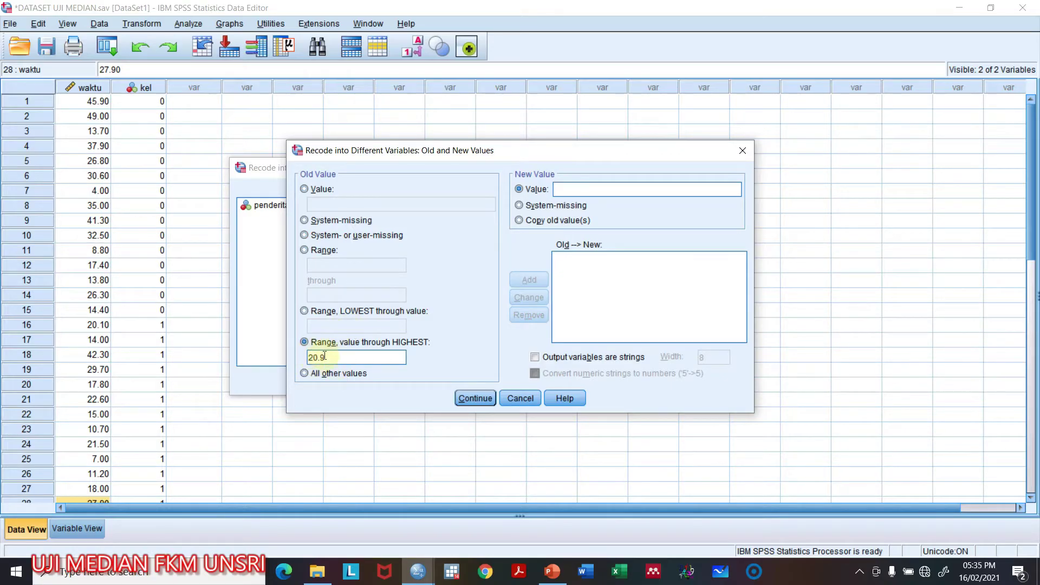
left_click(557, 190)
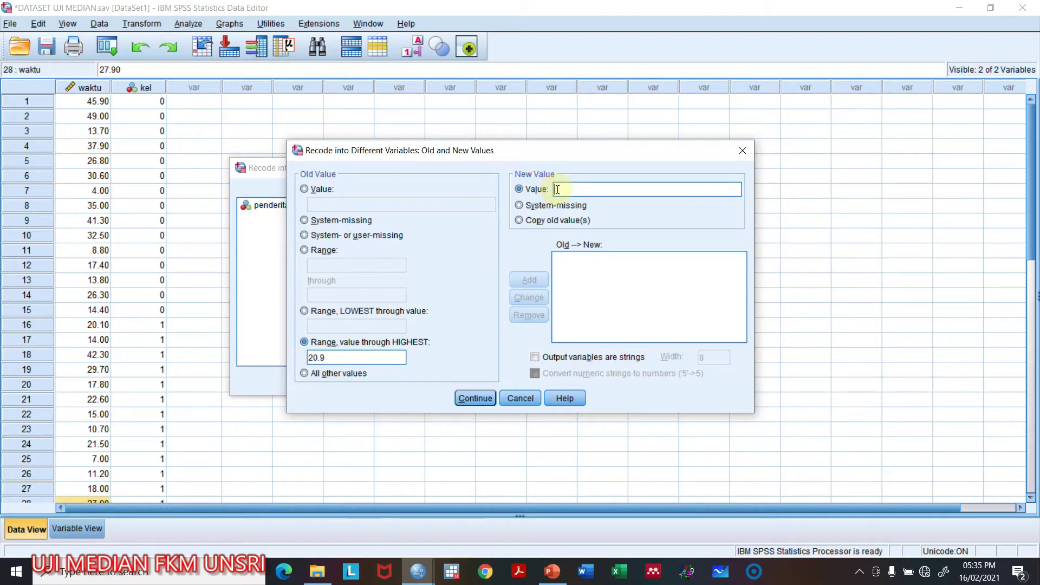
type("0")
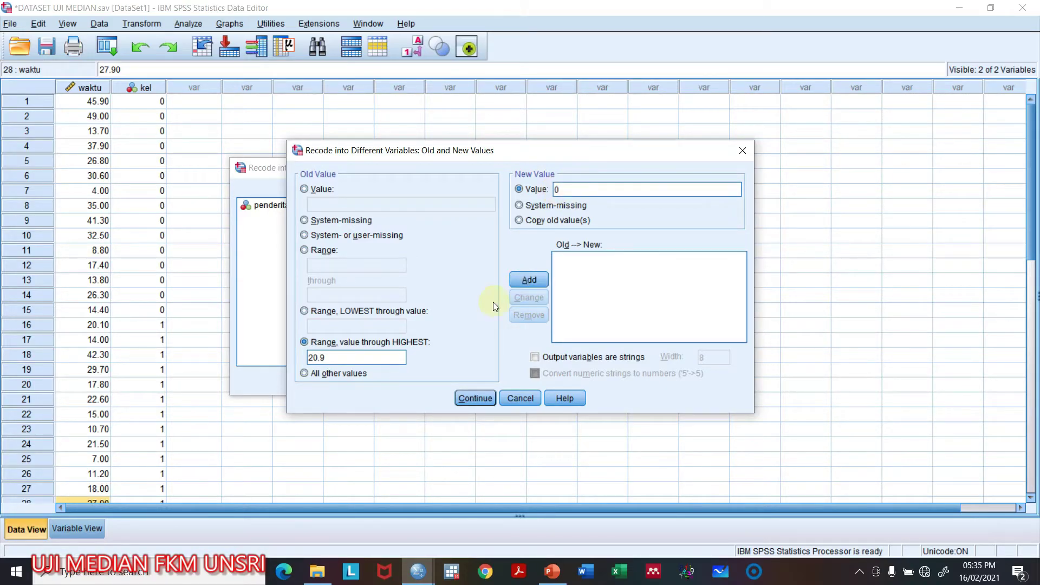
left_click(539, 275)
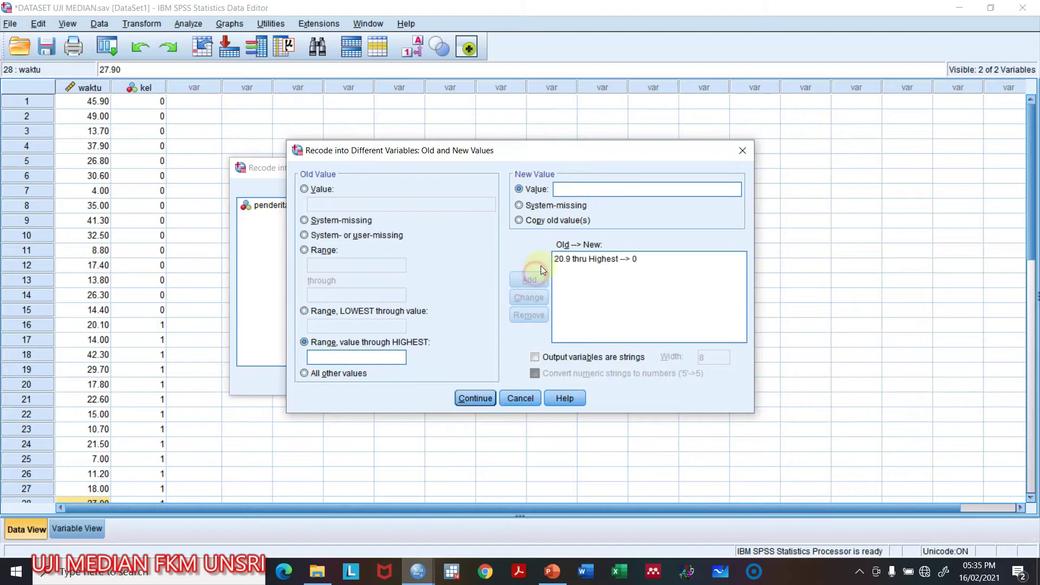
Step: Add a rule recoding the lowest through 20.8 into 1 and run the recode
left_click(316, 313)
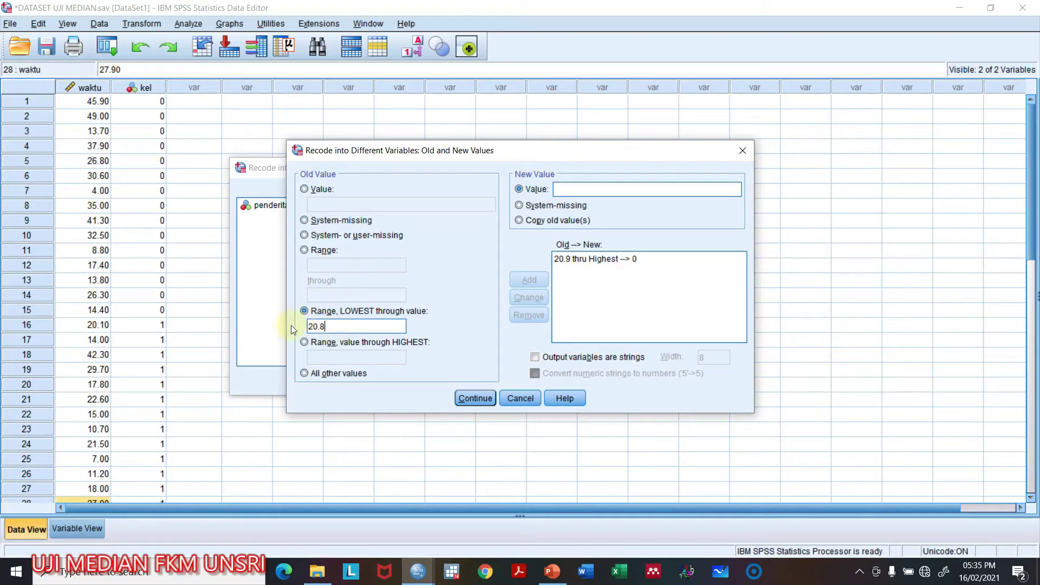
left_click(561, 187)
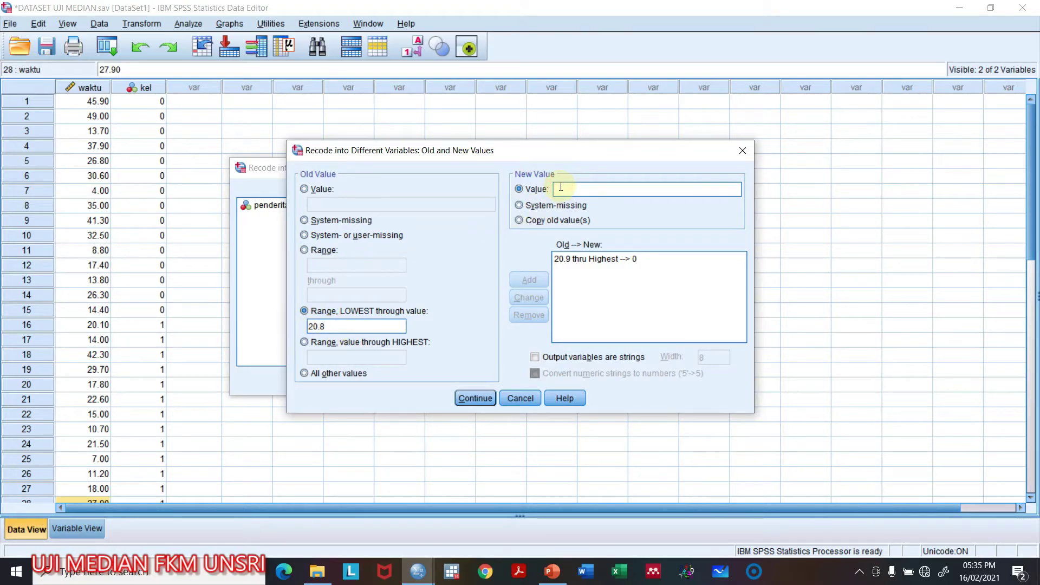
type("1")
left_click(530, 280)
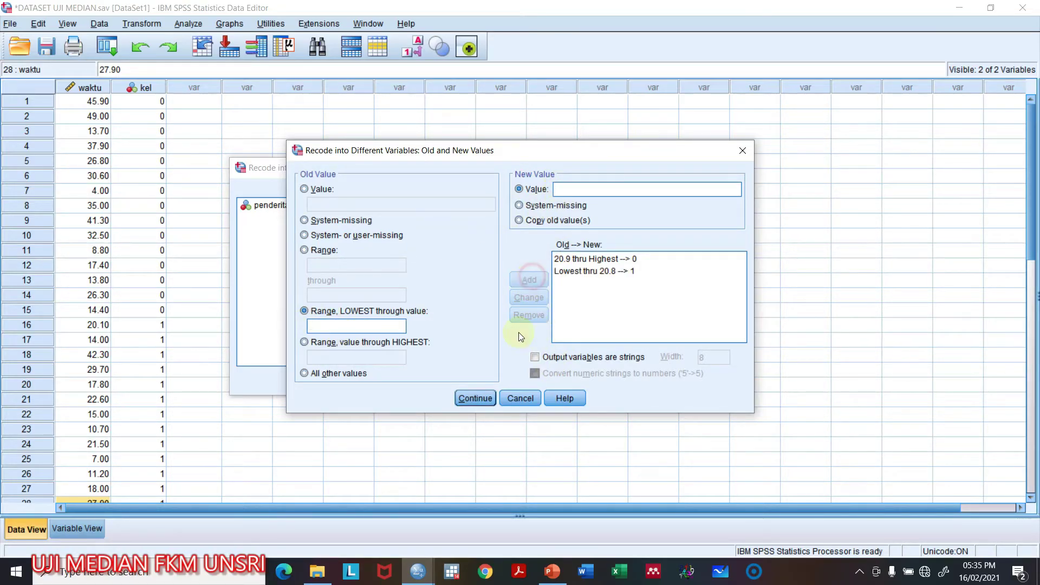
left_click(469, 399)
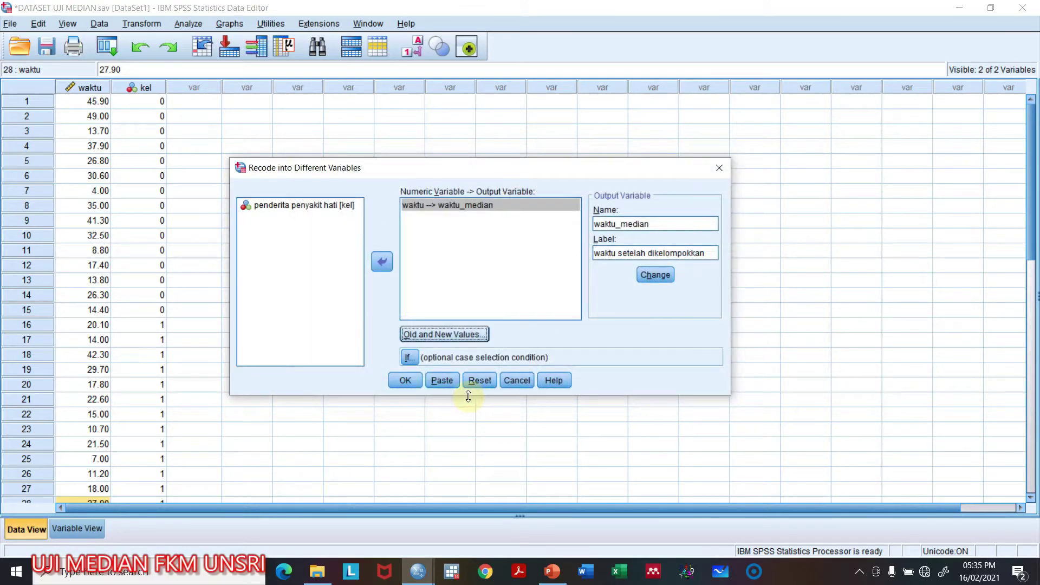
left_click(406, 380)
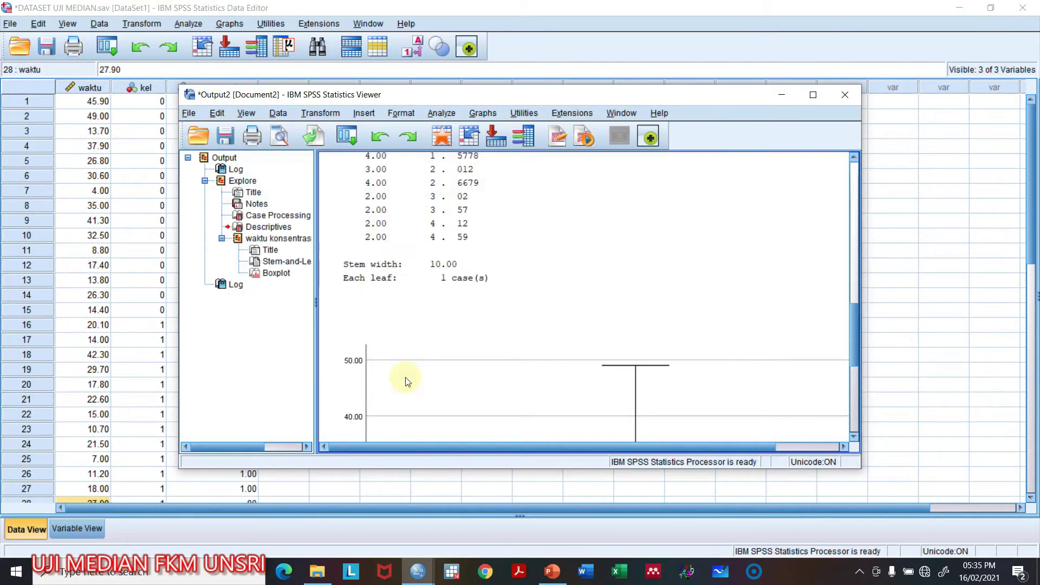
Step: Maximize the output window, then in the dataset's variable definitions widen the Name column and set waktu_median to 0 decimals
left_click(814, 97)
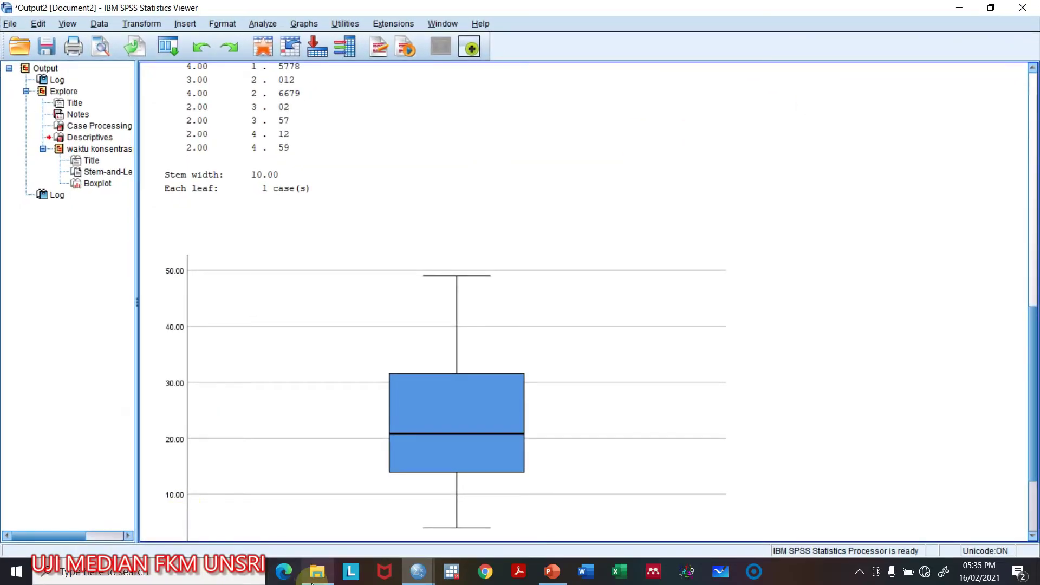
mouse_move(422, 573)
left_click(363, 520)
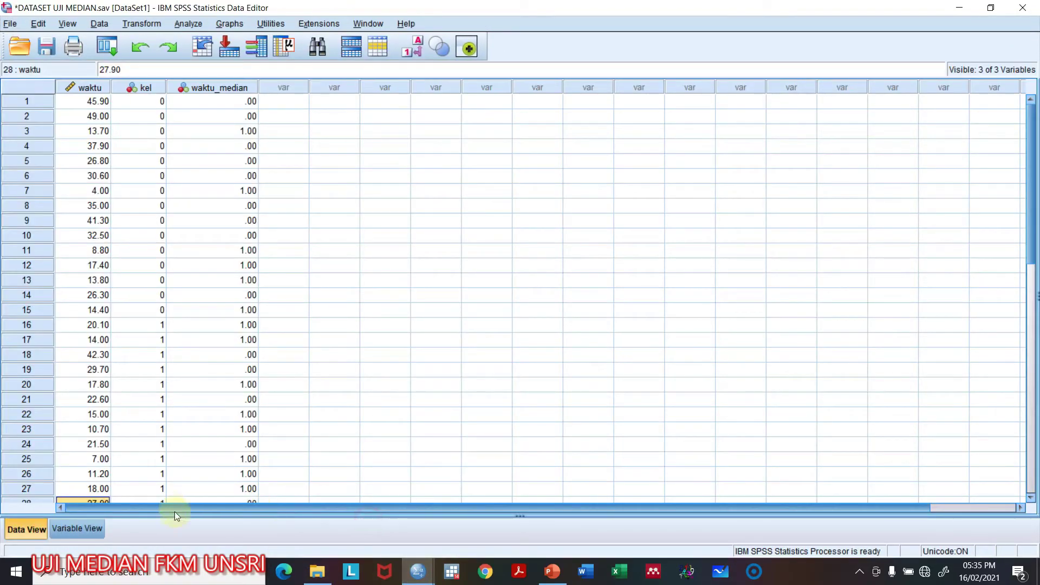
left_click(79, 530)
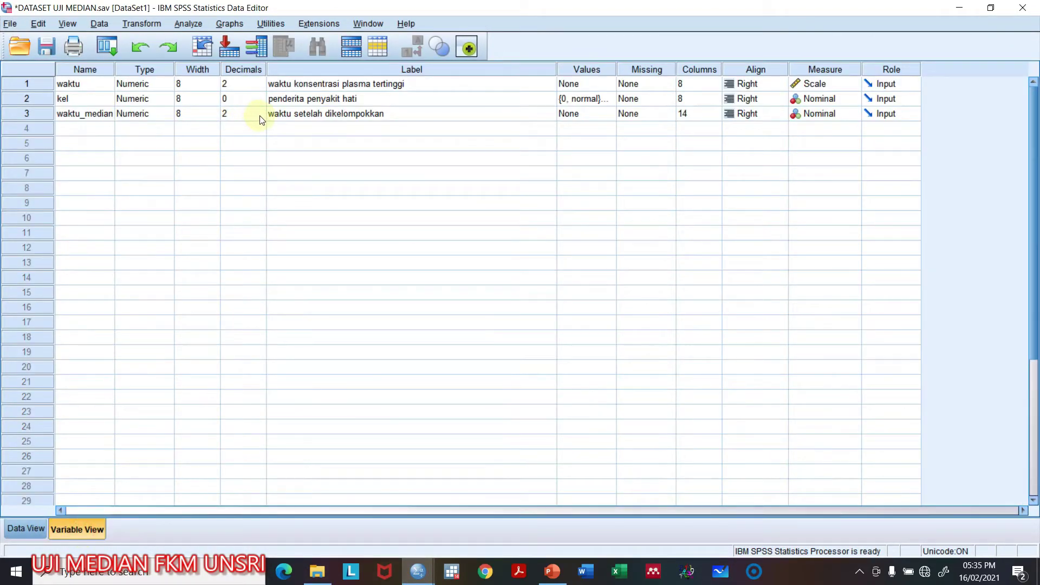
left_click_drag(116, 68, 143, 68)
left_click(285, 115)
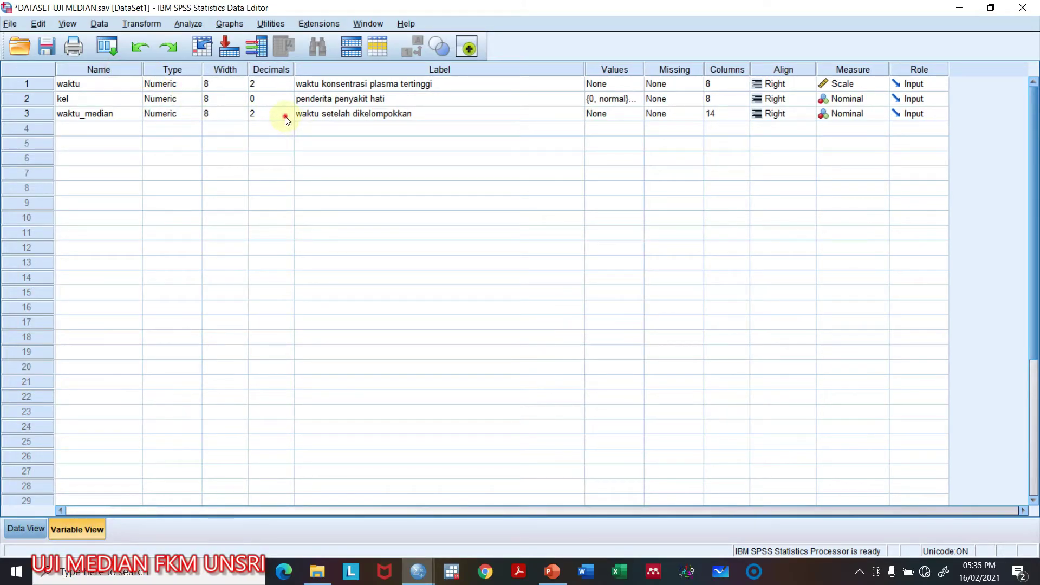
left_click(288, 116)
left_click(287, 116)
Step: Add the value label "skor diatas median" for value 0 of waktu_median
left_click(626, 118)
left_click(635, 114)
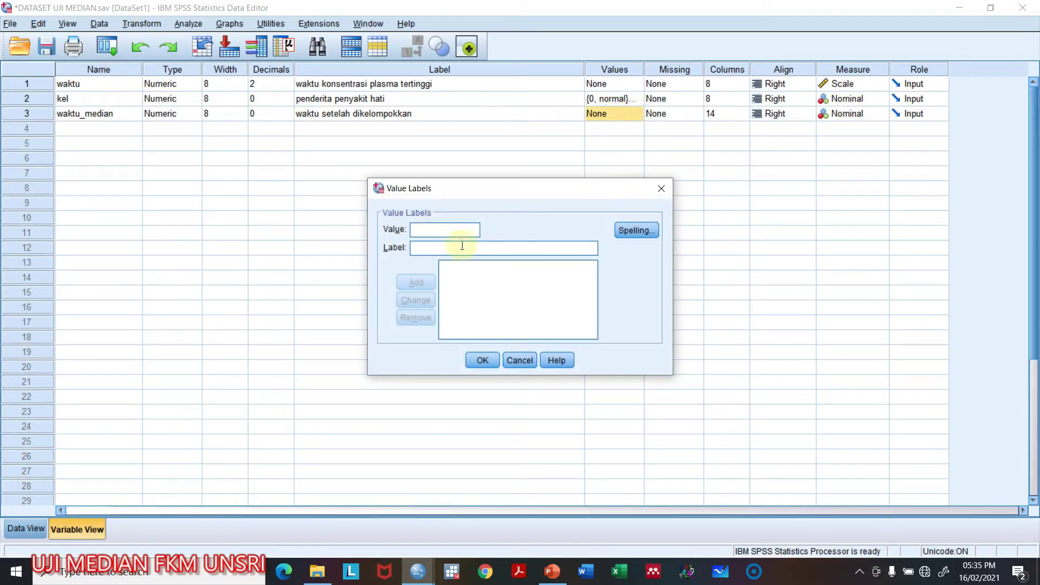
left_click(453, 247)
type("skor d")
type("i")
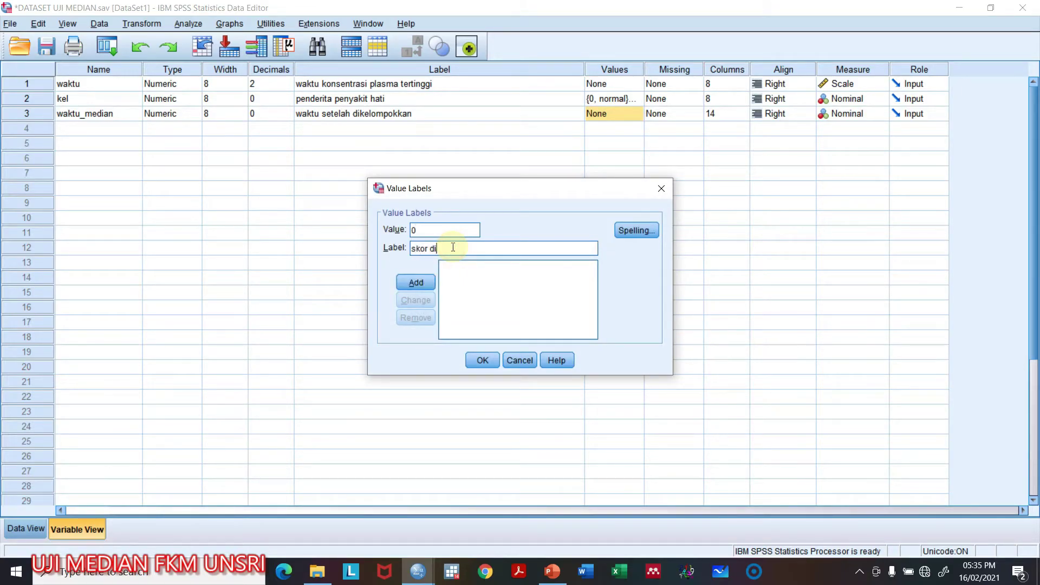
type("atas median")
key("Return")
Step: Add the value label "skor dibawah atau sama dengan median" for value 1 and apply the labels to waktu_median
type("1")
left_click(453, 248)
type("skor dibawah median")
left_click(467, 249)
type("atau sama dengan")
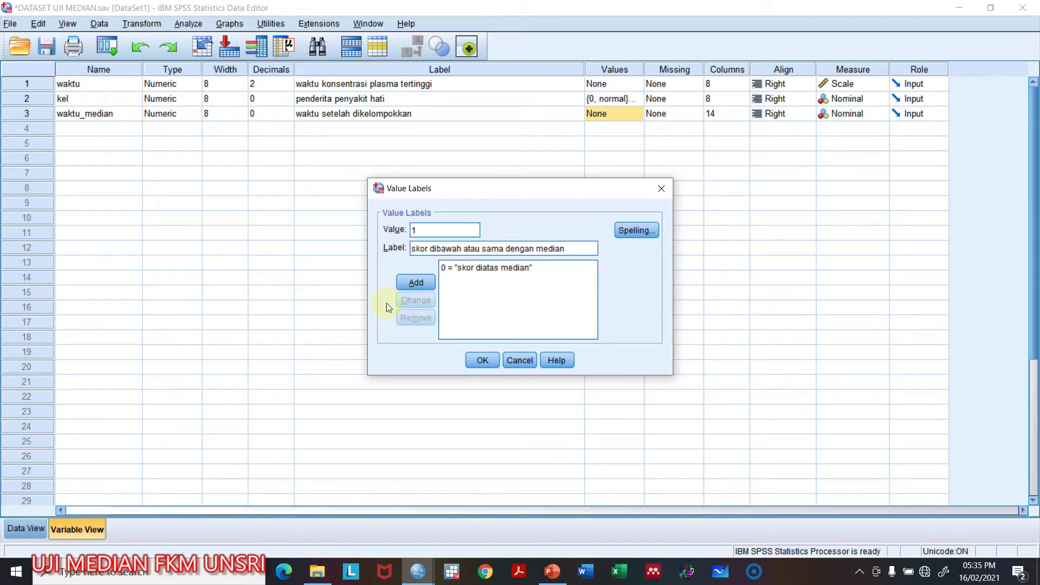
left_click(408, 282)
left_click(470, 357)
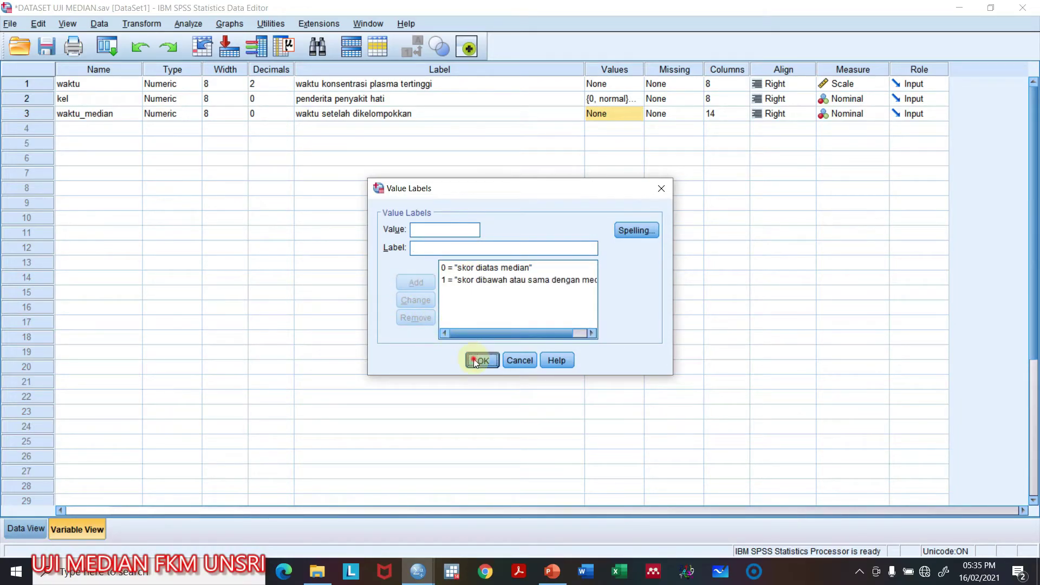
Step: Set up a Crosstabs analysis with waktu setelah dikelompokkan as the row variable and penderita penyakit hati as the column variable
key("ctrl+t")
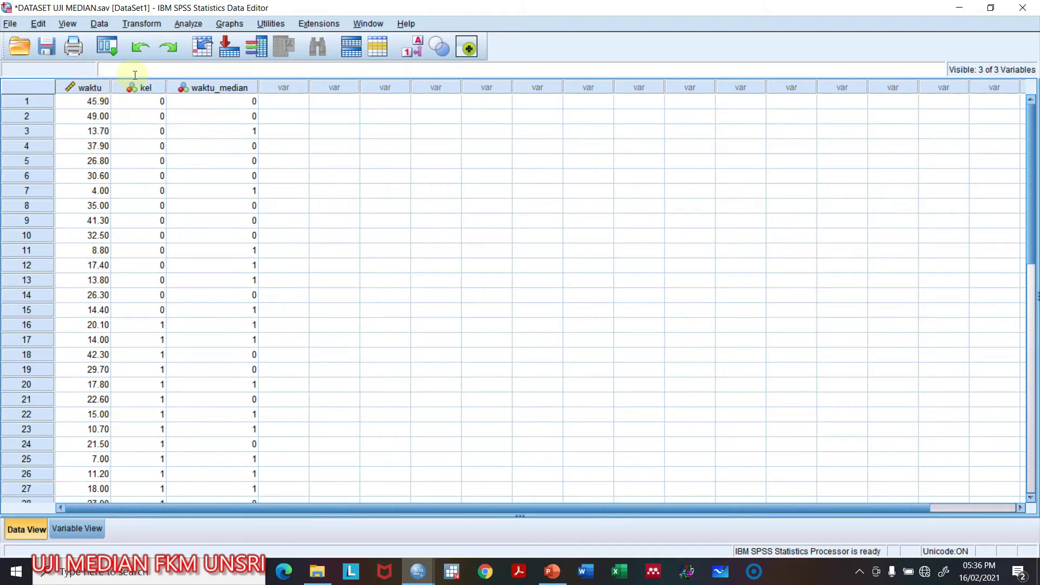
mouse_move(212, 90)
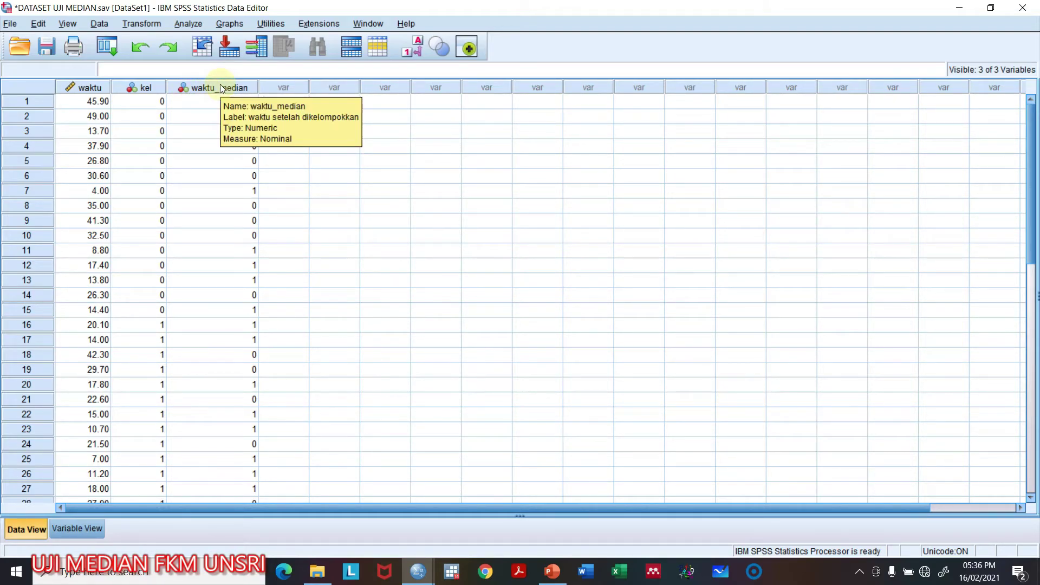
left_click(179, 26)
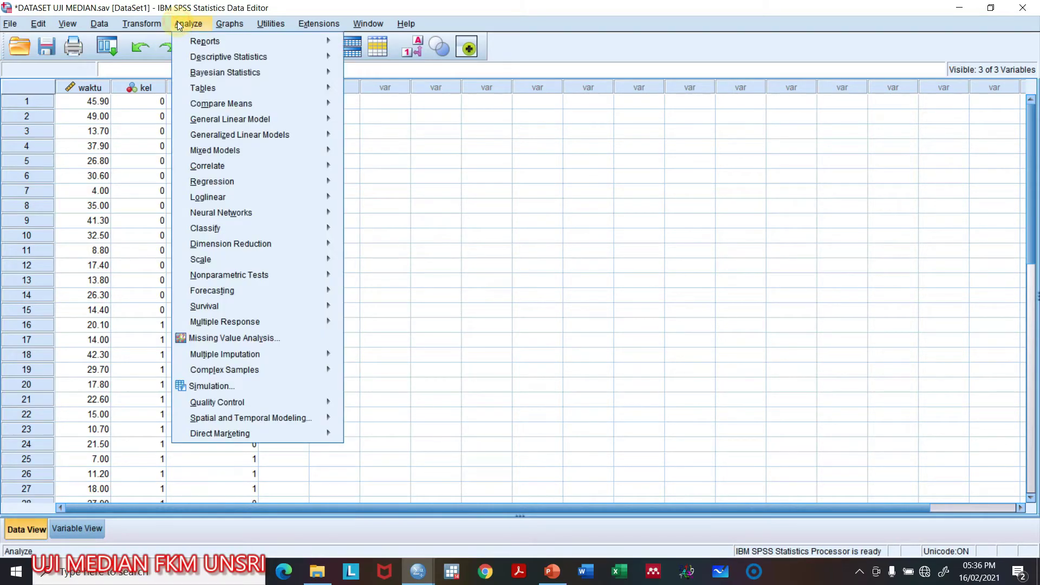
mouse_move(239, 59)
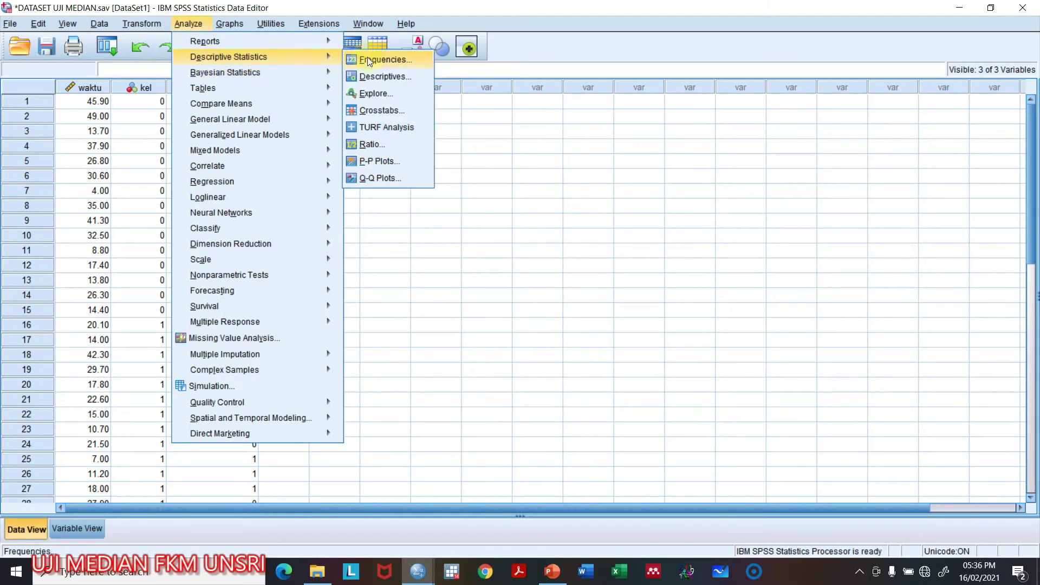
left_click(377, 109)
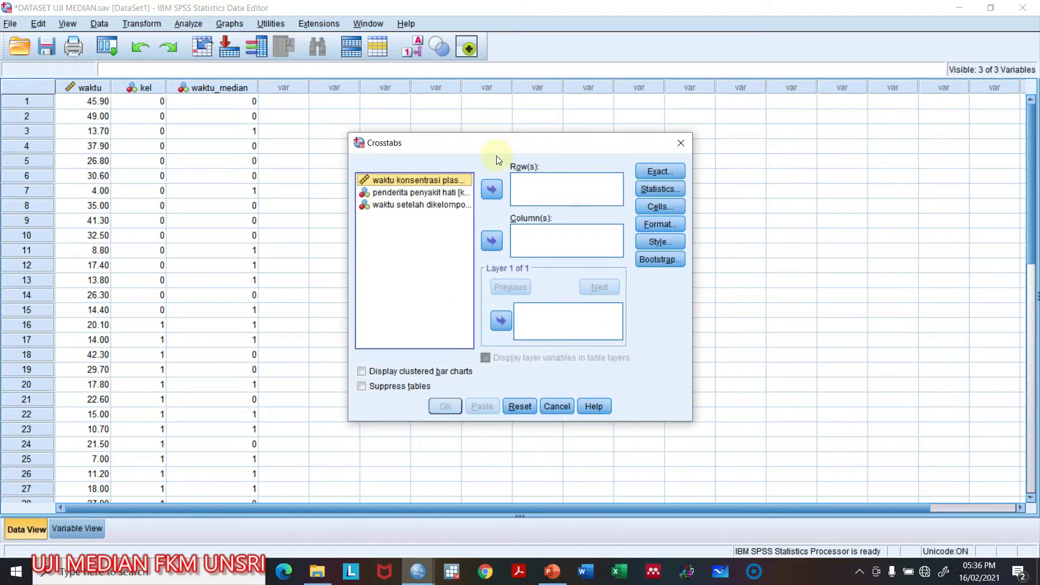
left_click(403, 205)
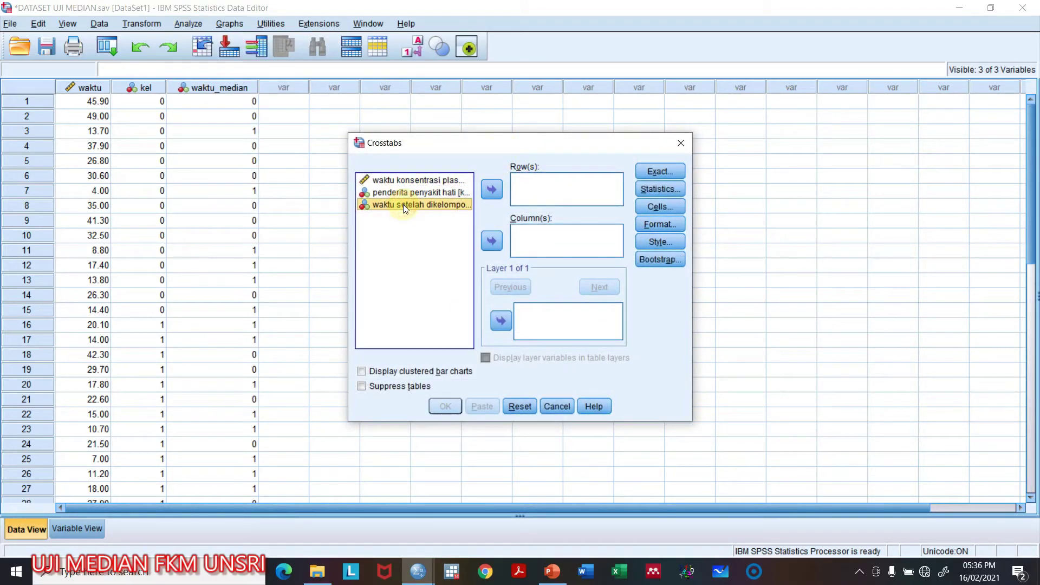
left_click(492, 192)
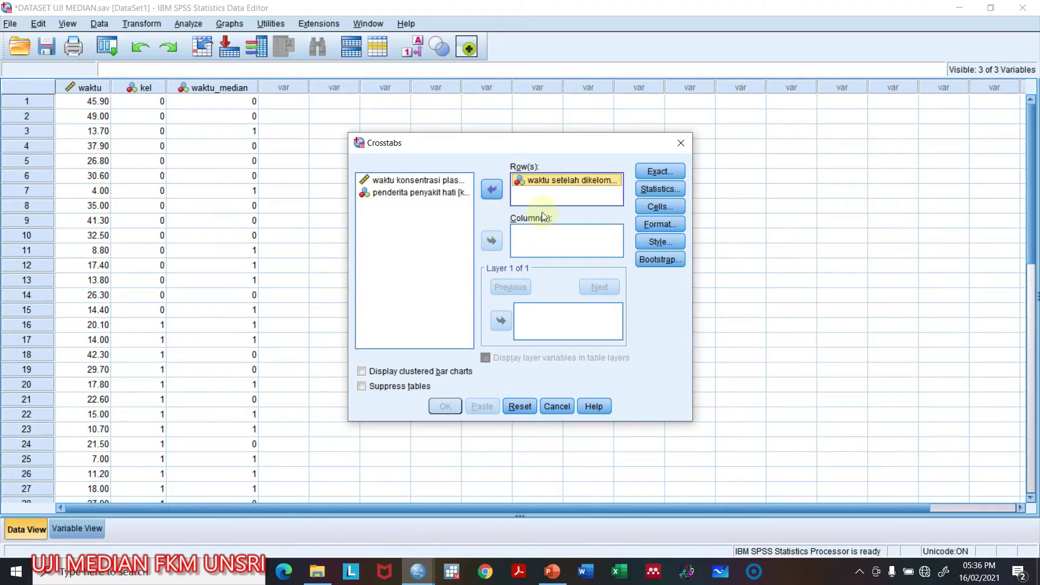
left_click(435, 193)
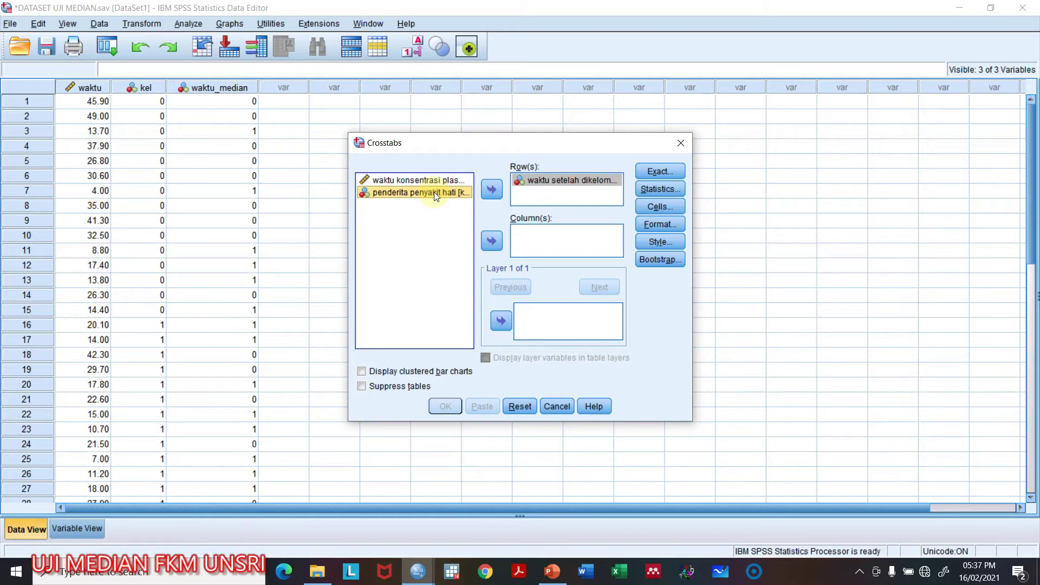
left_click(497, 244)
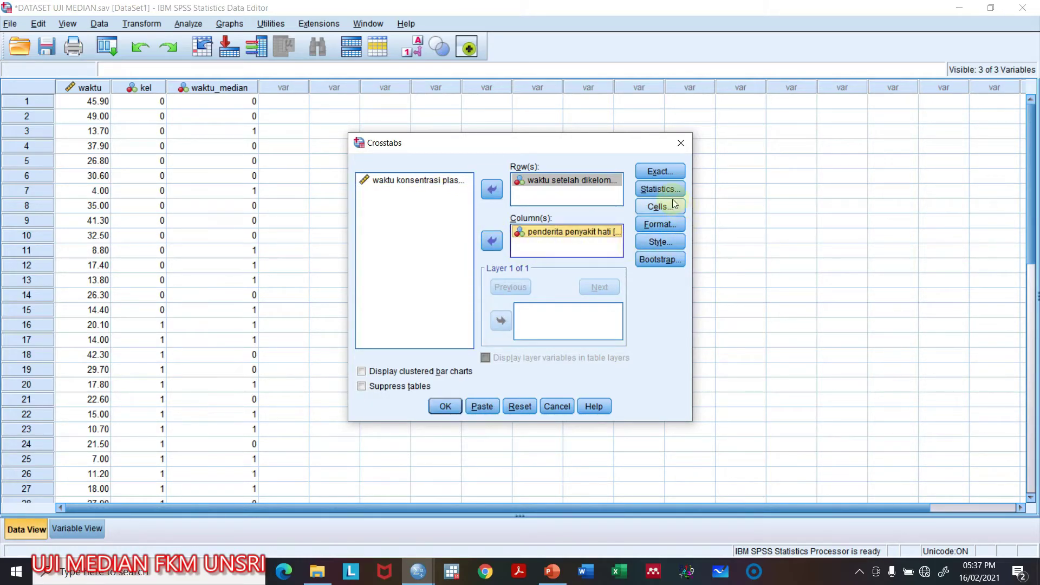
Step: Include the Chi-square statistic in the crosstabs analysis
left_click(658, 191)
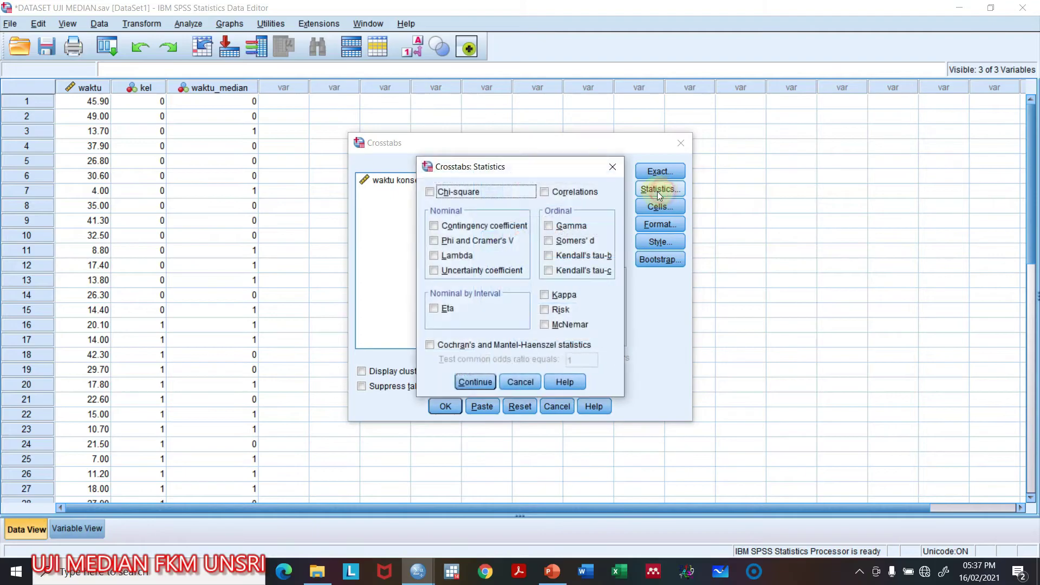
left_click(430, 193)
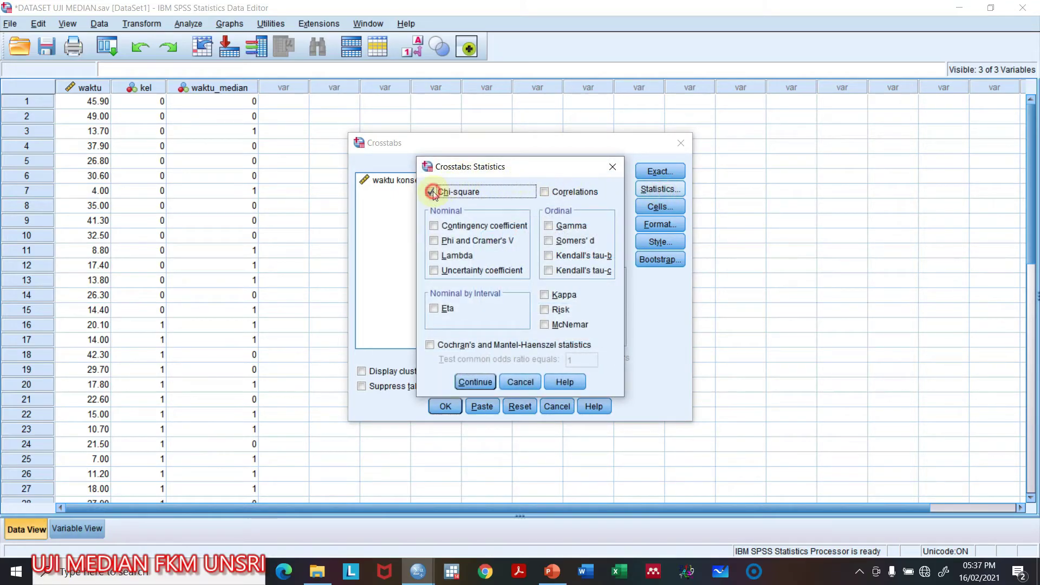
left_click(474, 381)
Step: Add row percentages to the crosstab cells alongside the observed counts and run the analysis
left_click(654, 208)
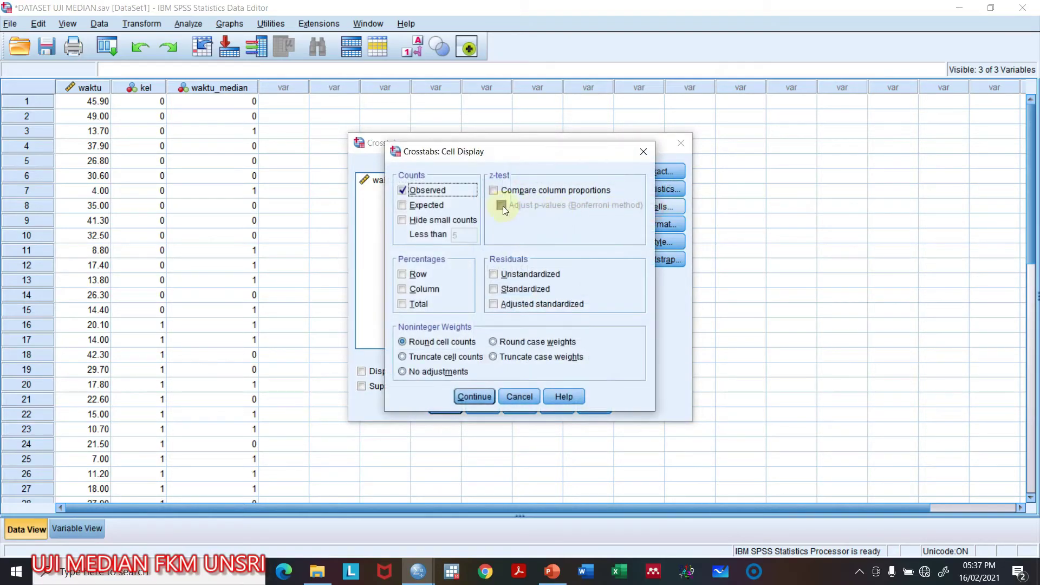
left_click(401, 275)
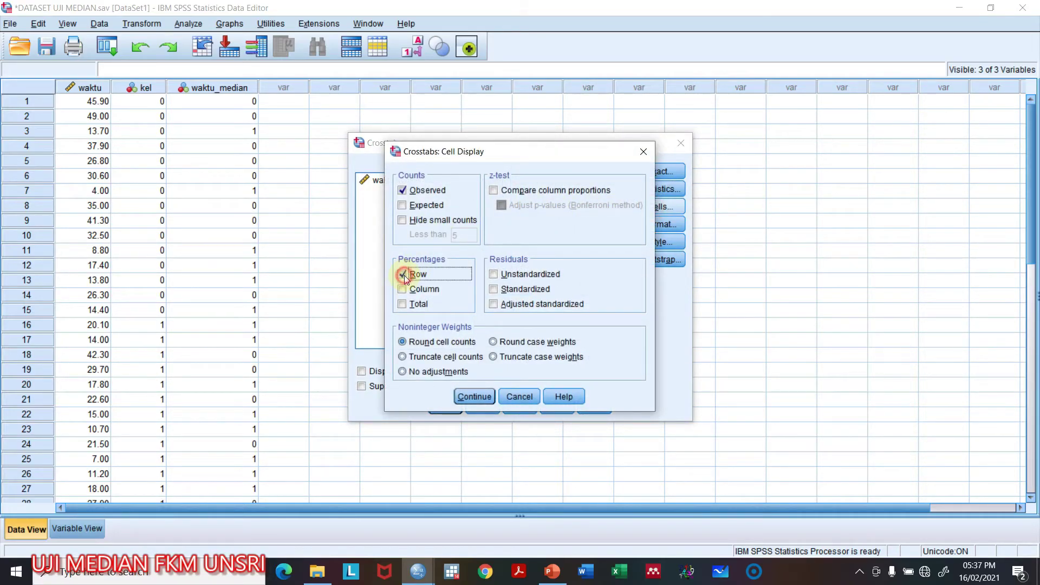
left_click(479, 395)
left_click(446, 407)
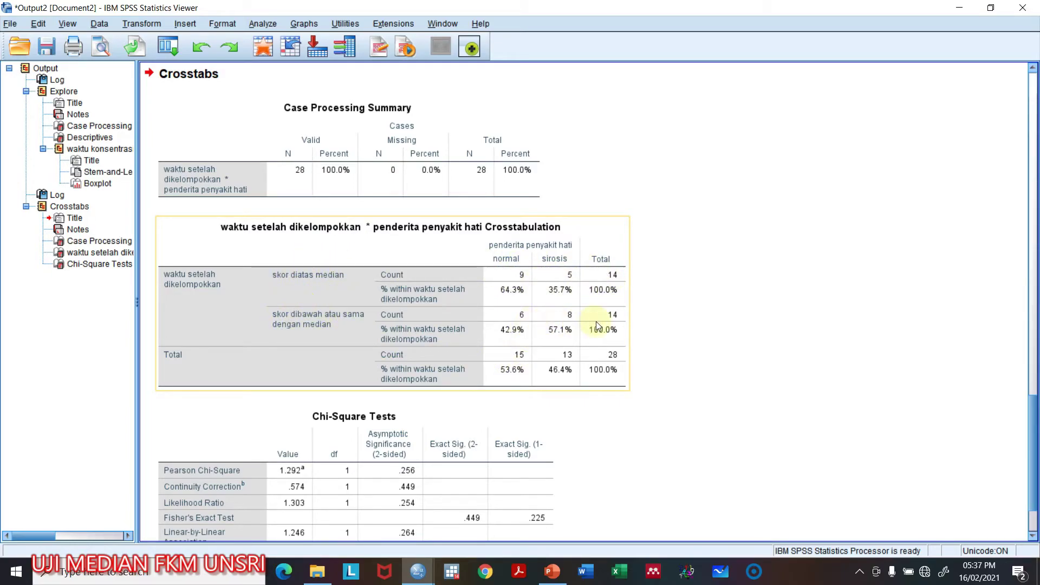
Step: In the Chi-Square Tests table, give the Pearson Chi-Square value cell a yellow background (227, 215, 16)
scroll(568, 341, "down", 3)
left_click(507, 350)
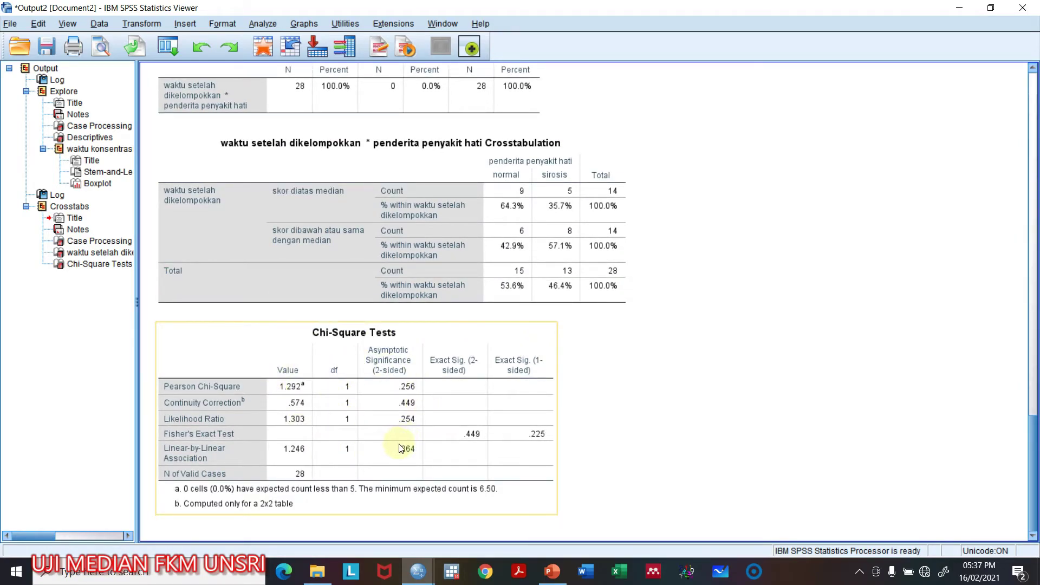
double_click(321, 398)
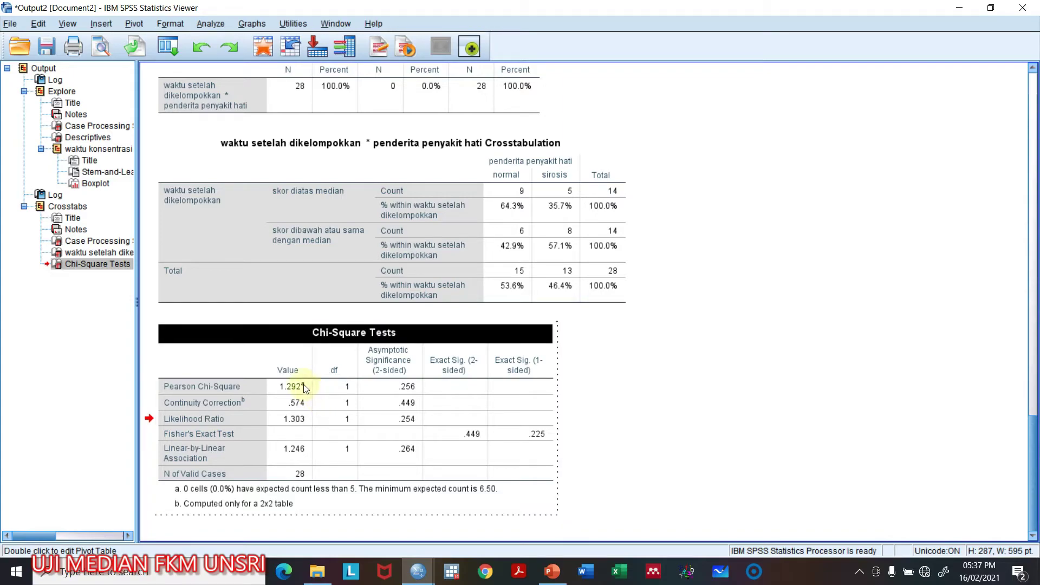
left_click(287, 386)
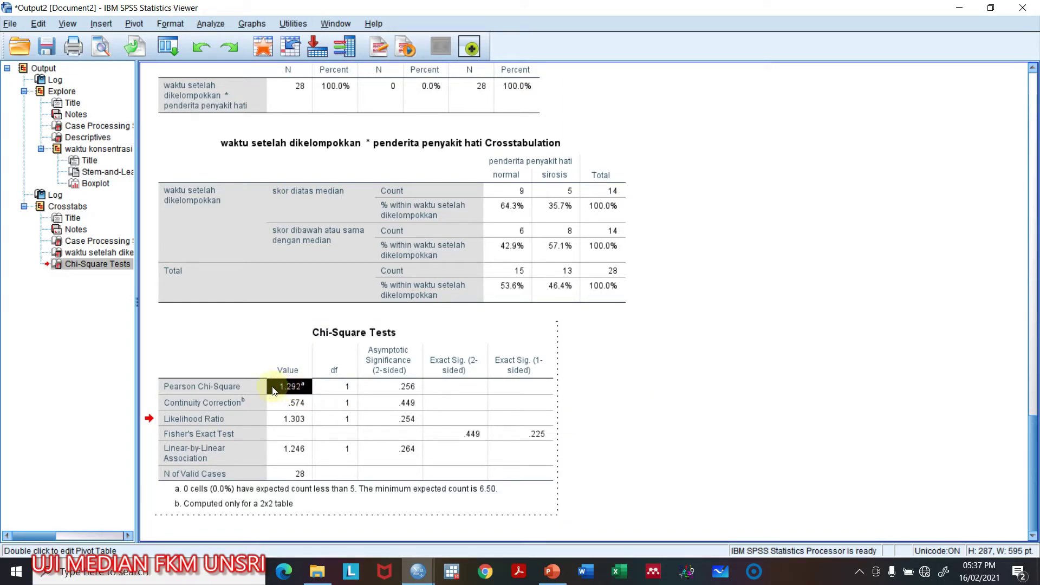
right_click(288, 387)
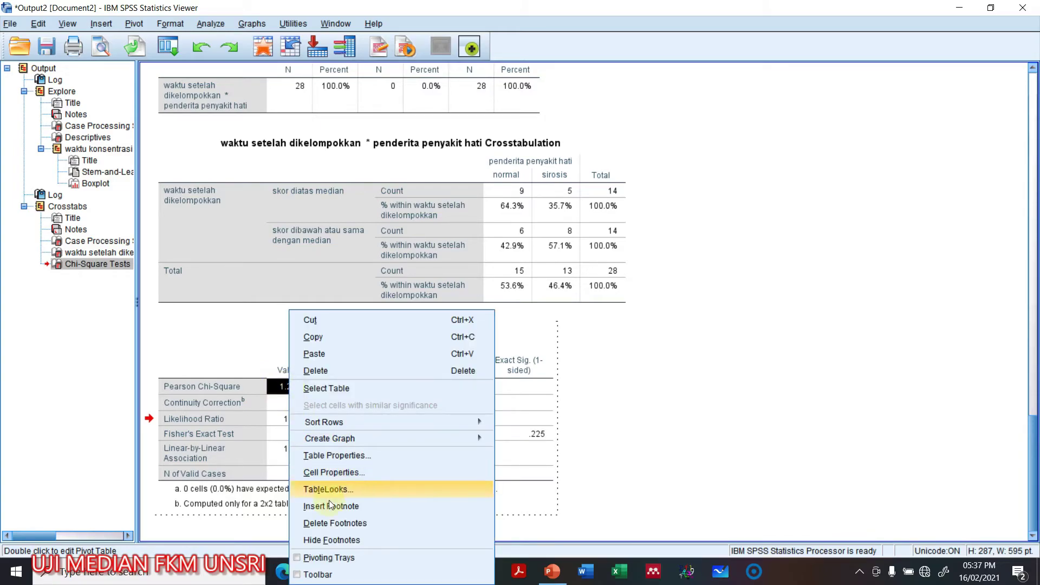
left_click(325, 472)
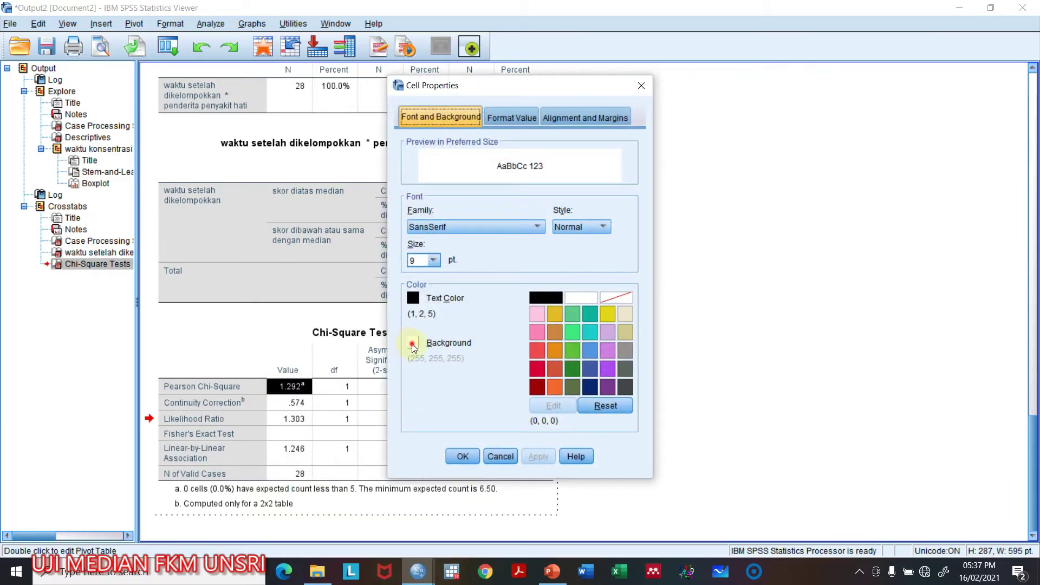
left_click(412, 343)
left_click(607, 315)
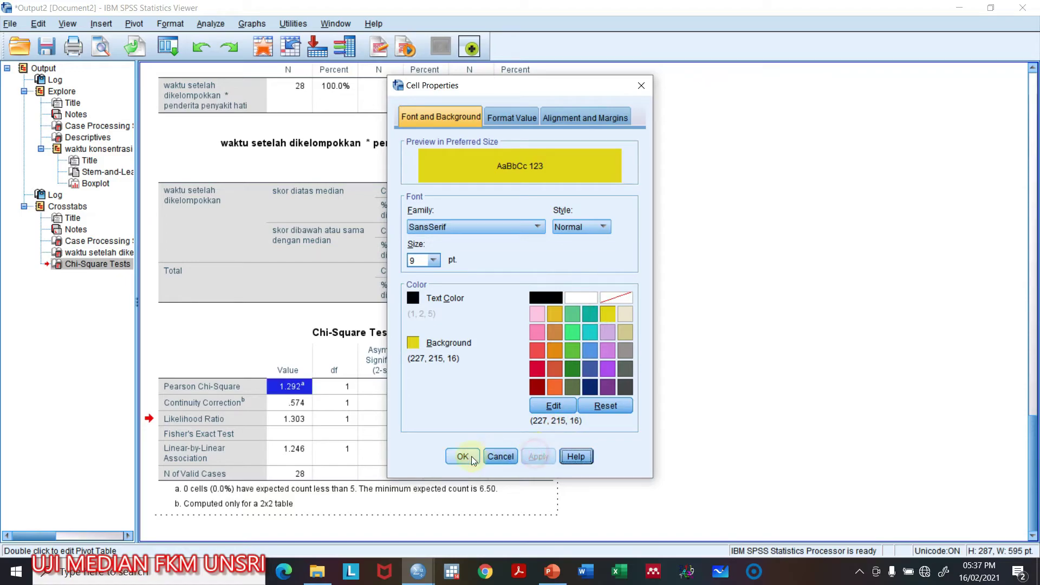
left_click(472, 458)
left_click(395, 391)
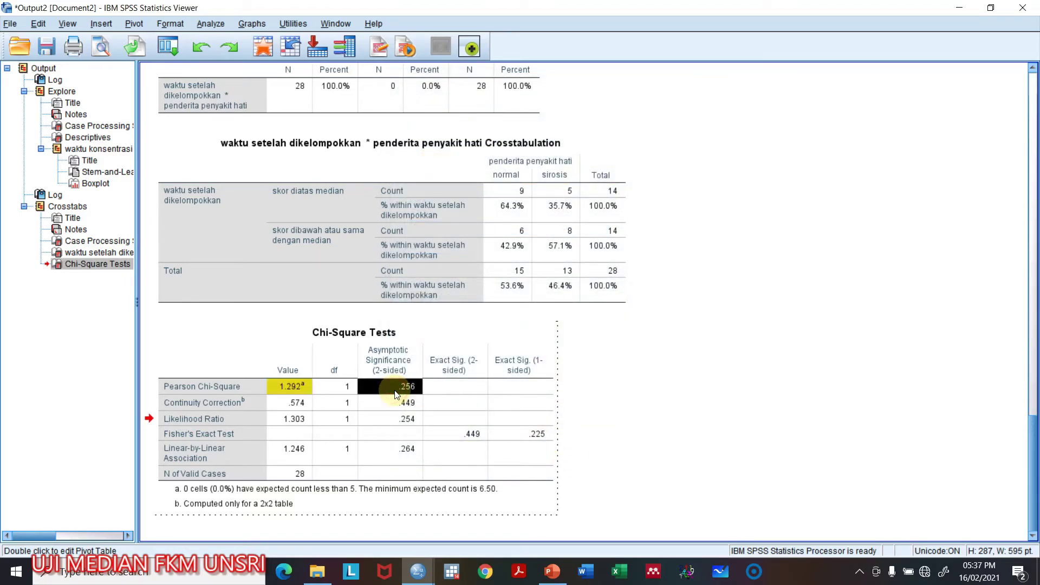
right_click(397, 386)
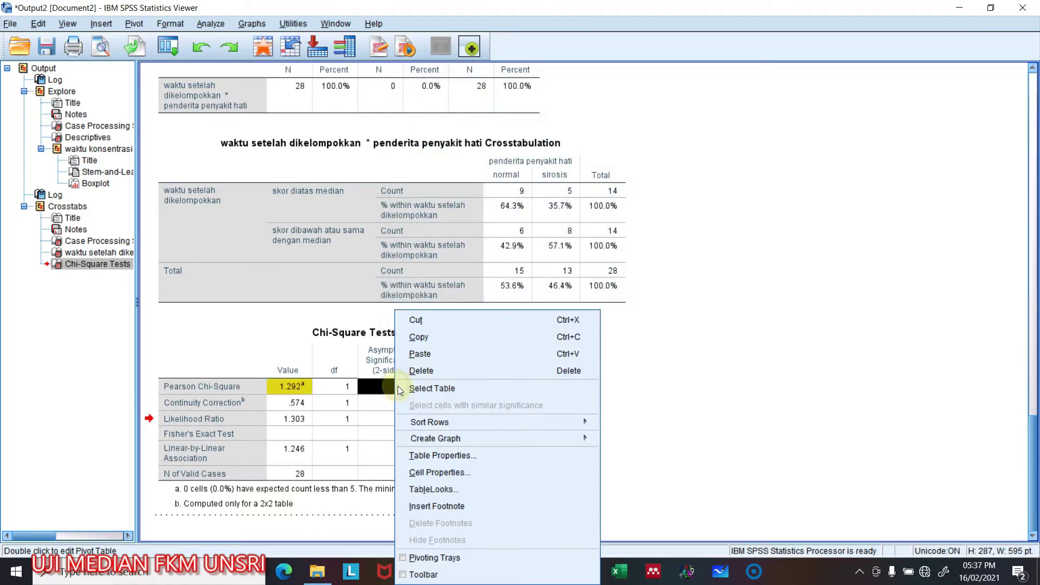
left_click(431, 460)
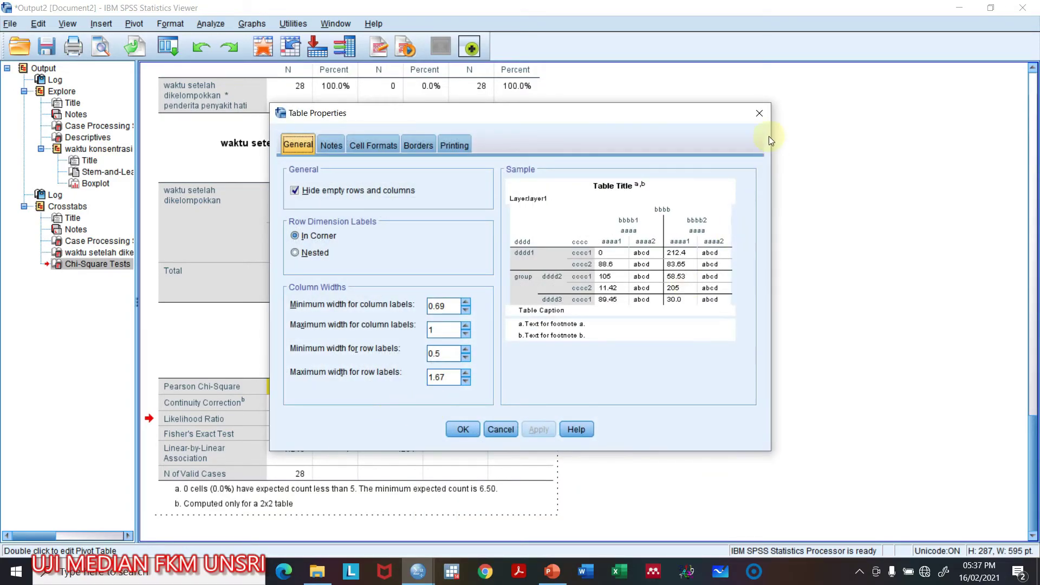
left_click(769, 115)
Step: Give the Pearson Chi-Square row's Asymptotic Significance (2-sided) cell the yellow background (227, 215, 16) and finish editing the table
right_click(389, 386)
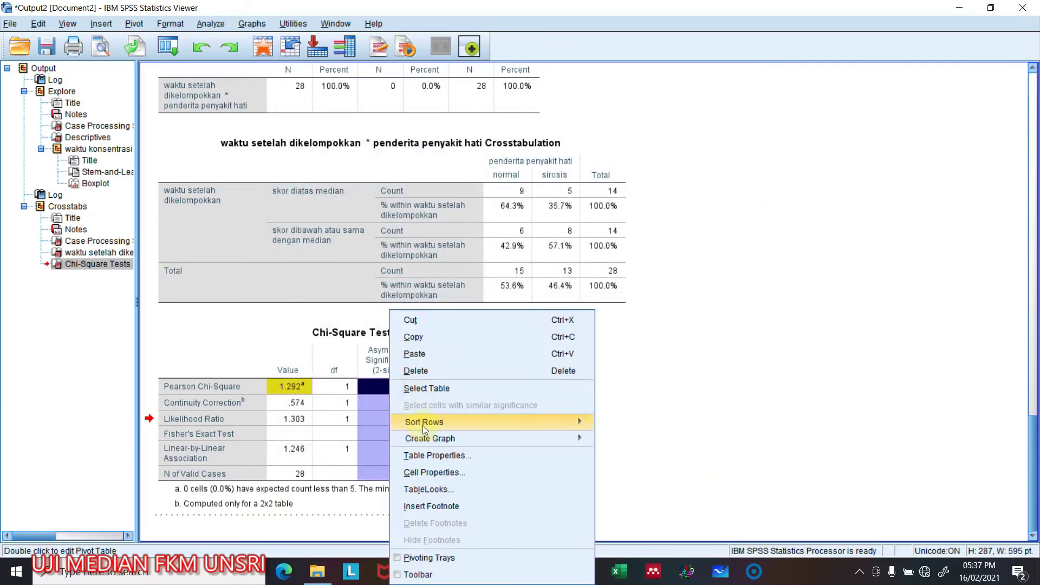
left_click(426, 473)
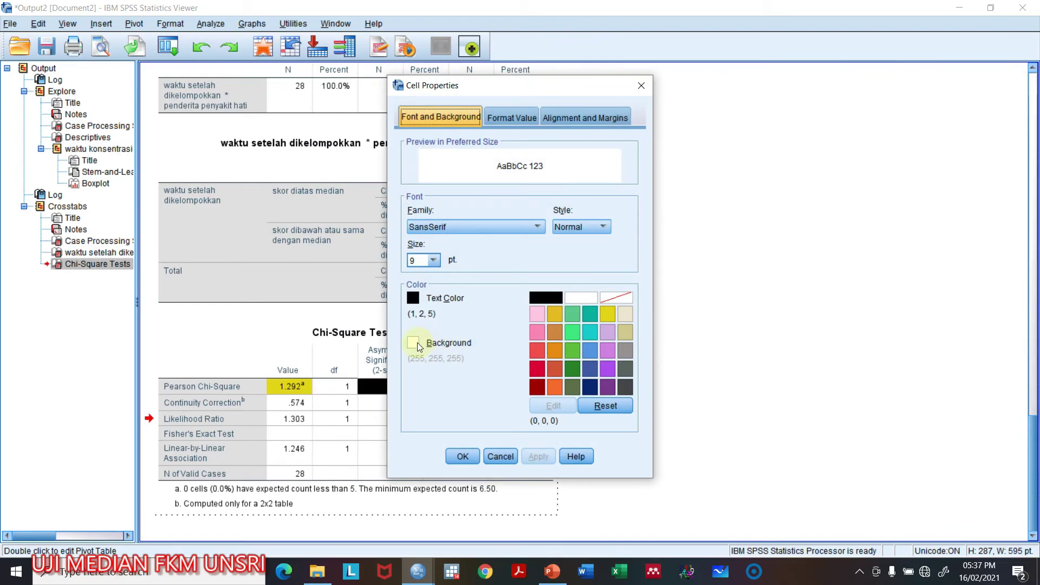
left_click(414, 342)
left_click(607, 315)
left_click(528, 458)
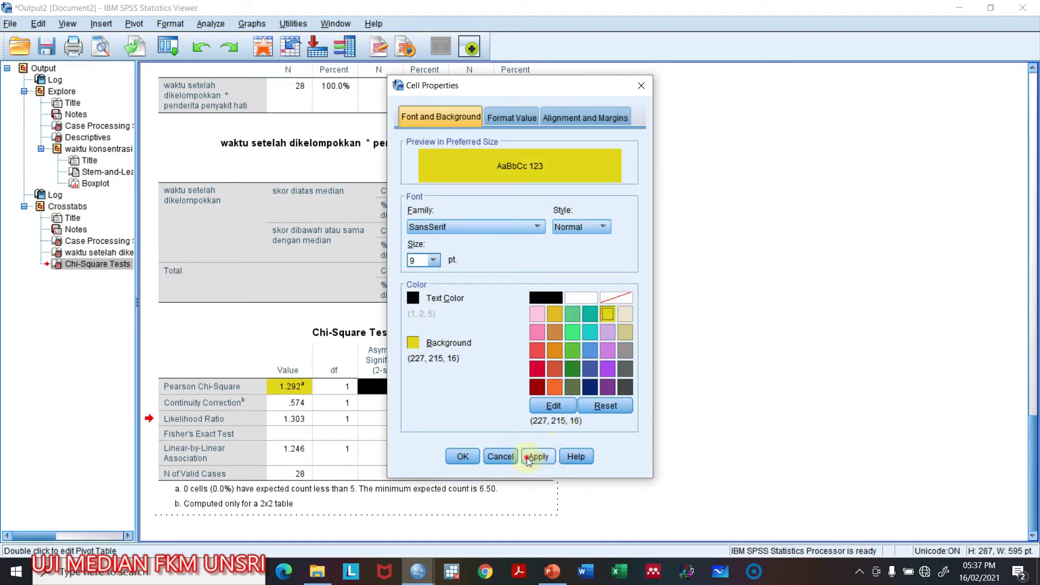
left_click(463, 456)
left_click(618, 435)
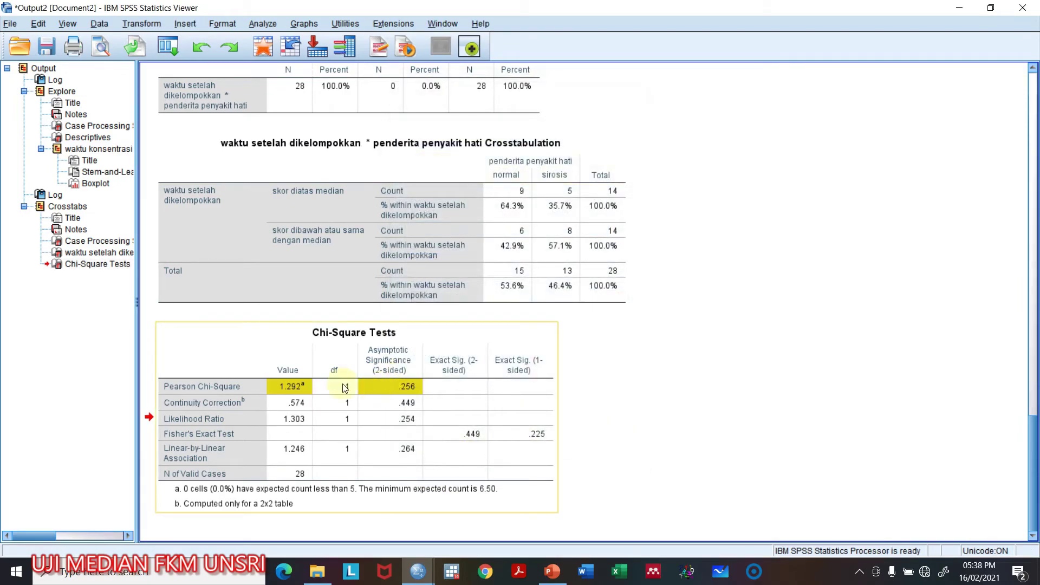